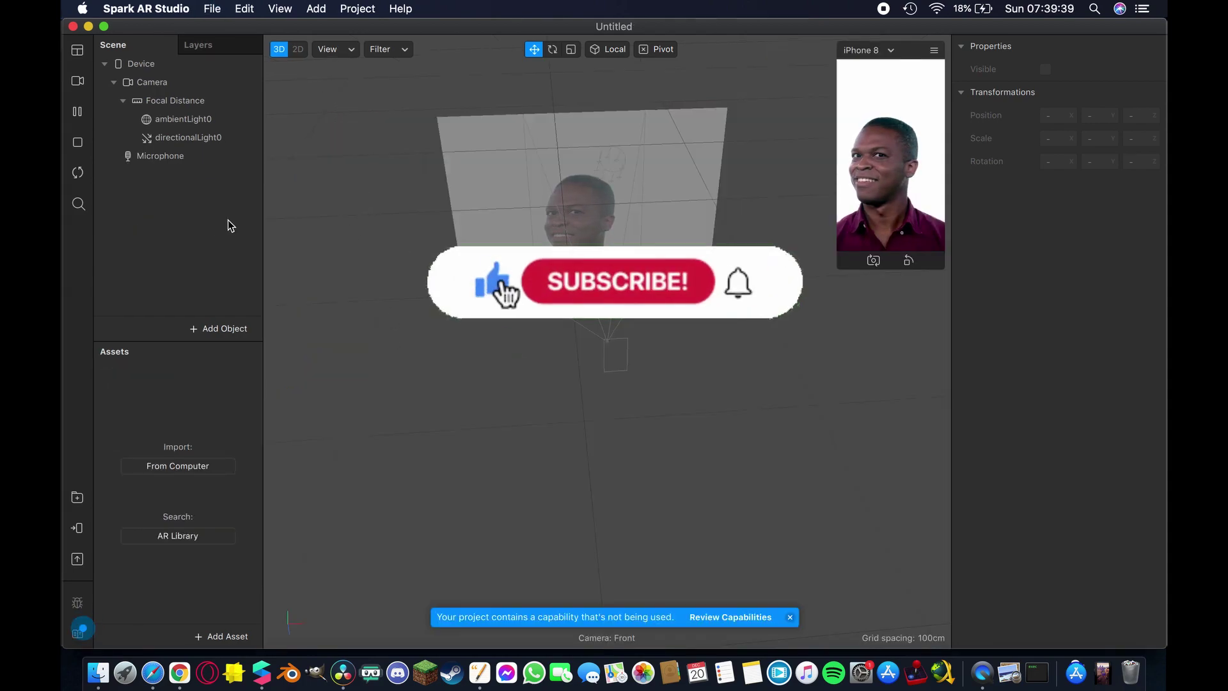
Add a rectangle to the scene in 2D view and name it person.
left_click(298, 50)
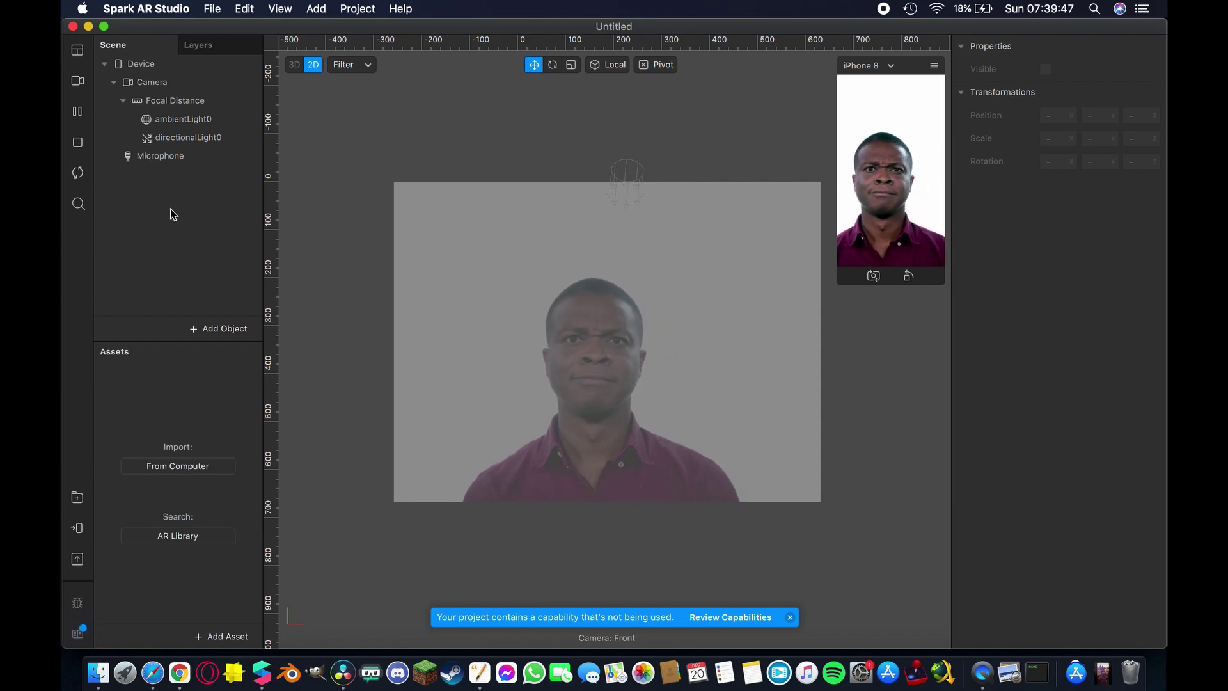
left_click(196, 330)
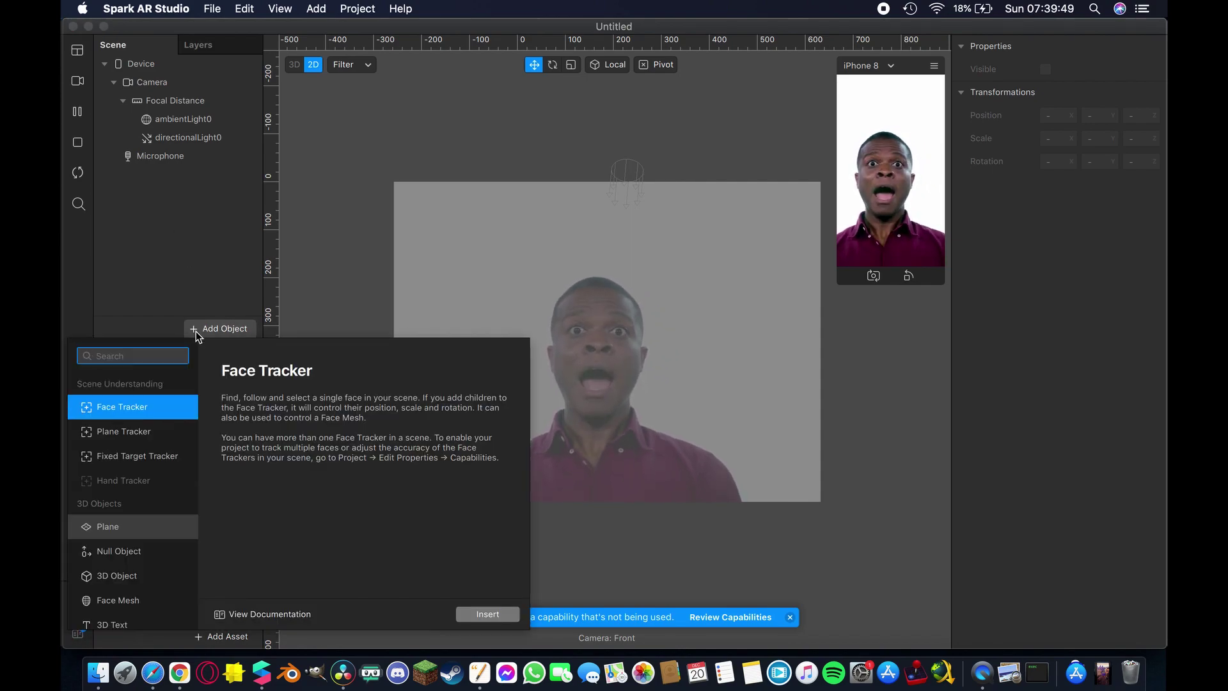
scroll(121, 538, "down", 10)
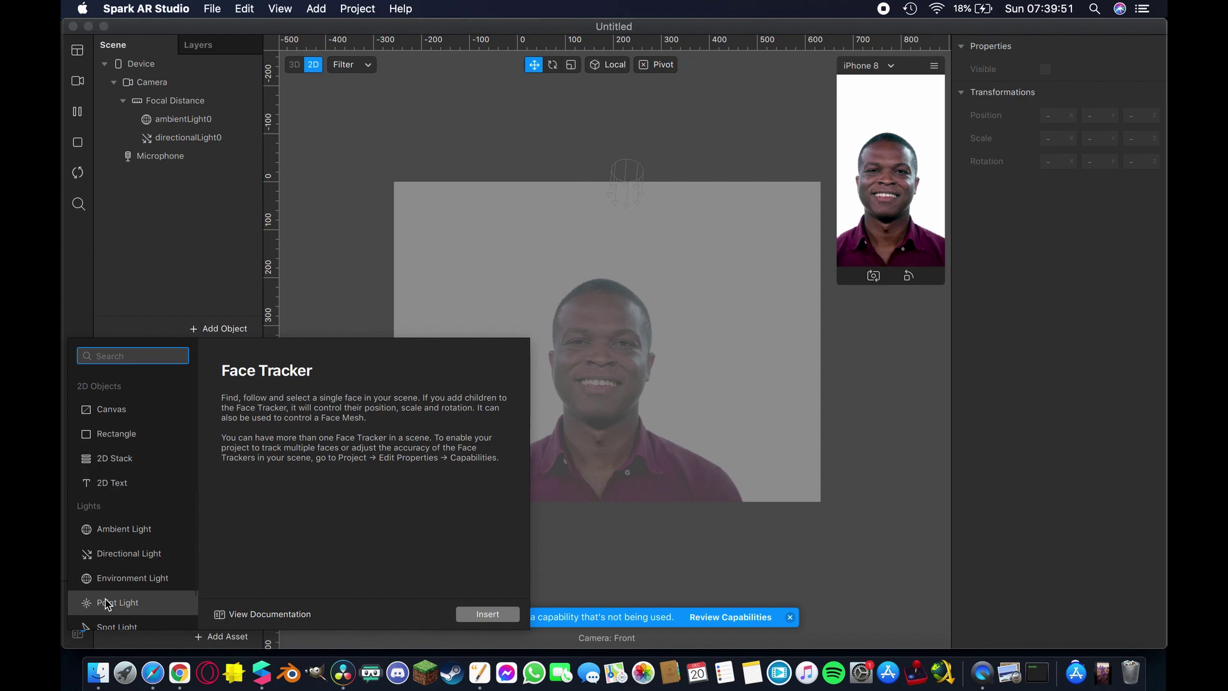
double_click(121, 434)
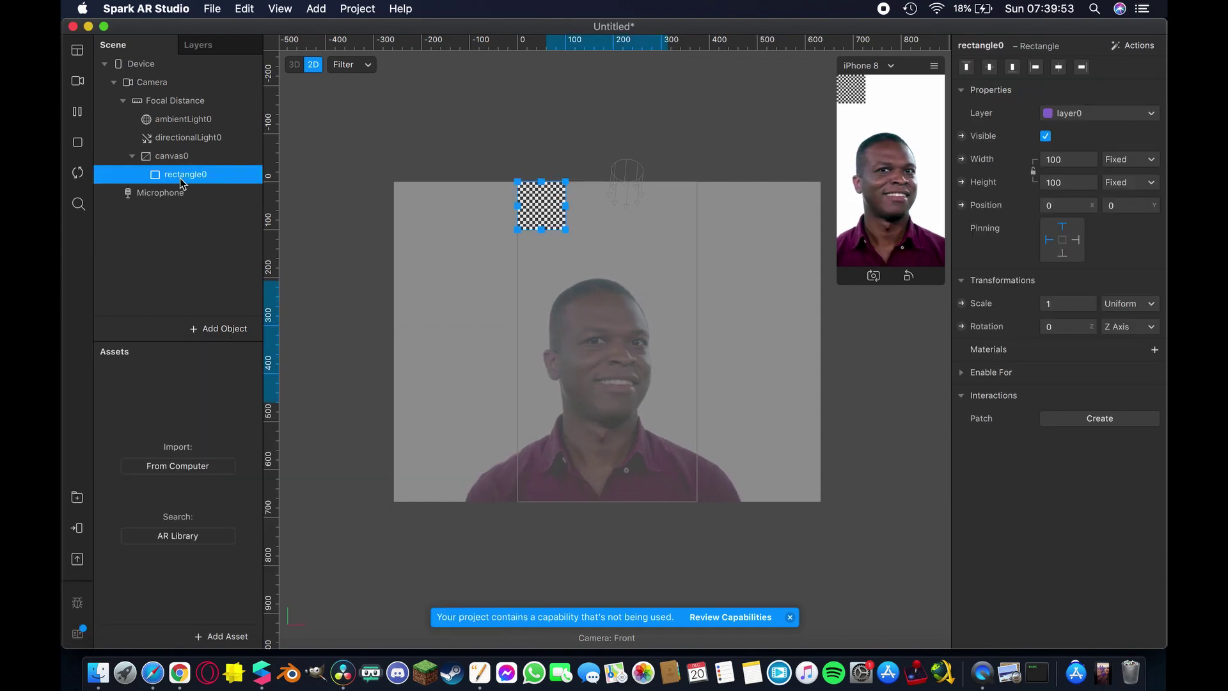
double_click(185, 175)
type("person")
key("Return")
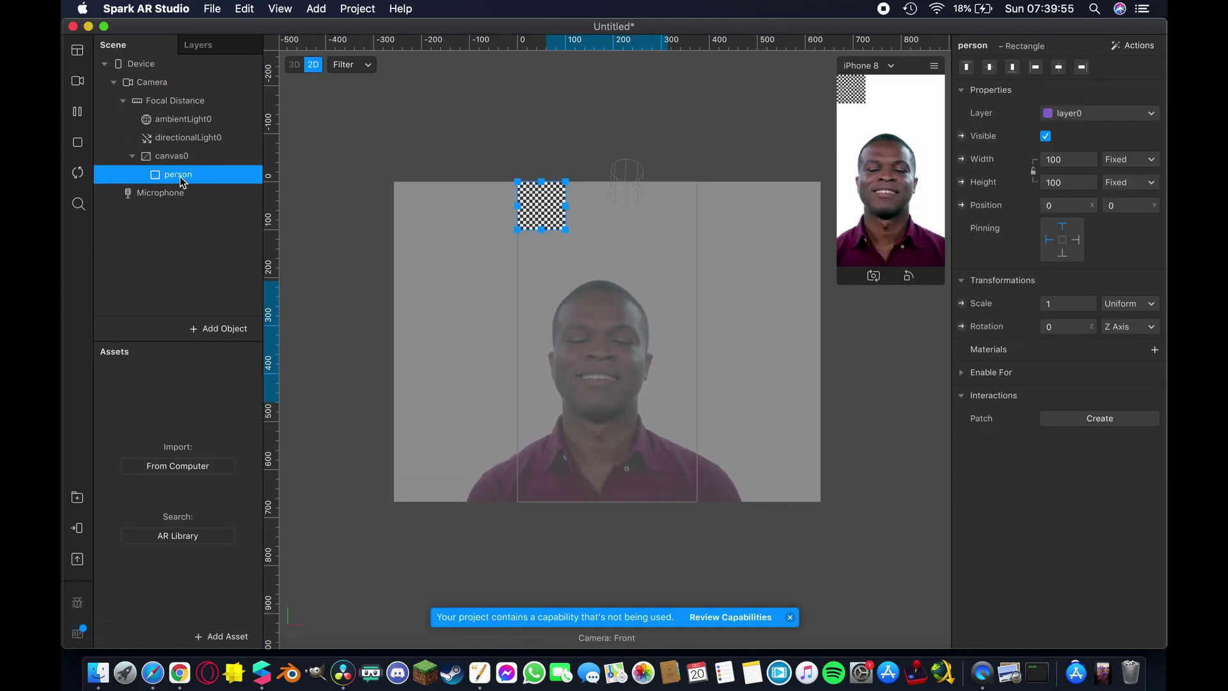
Size the person rectangle to 100% relative width and 100% relative height.
left_click(1062, 160)
type("100%")
left_click(1055, 183)
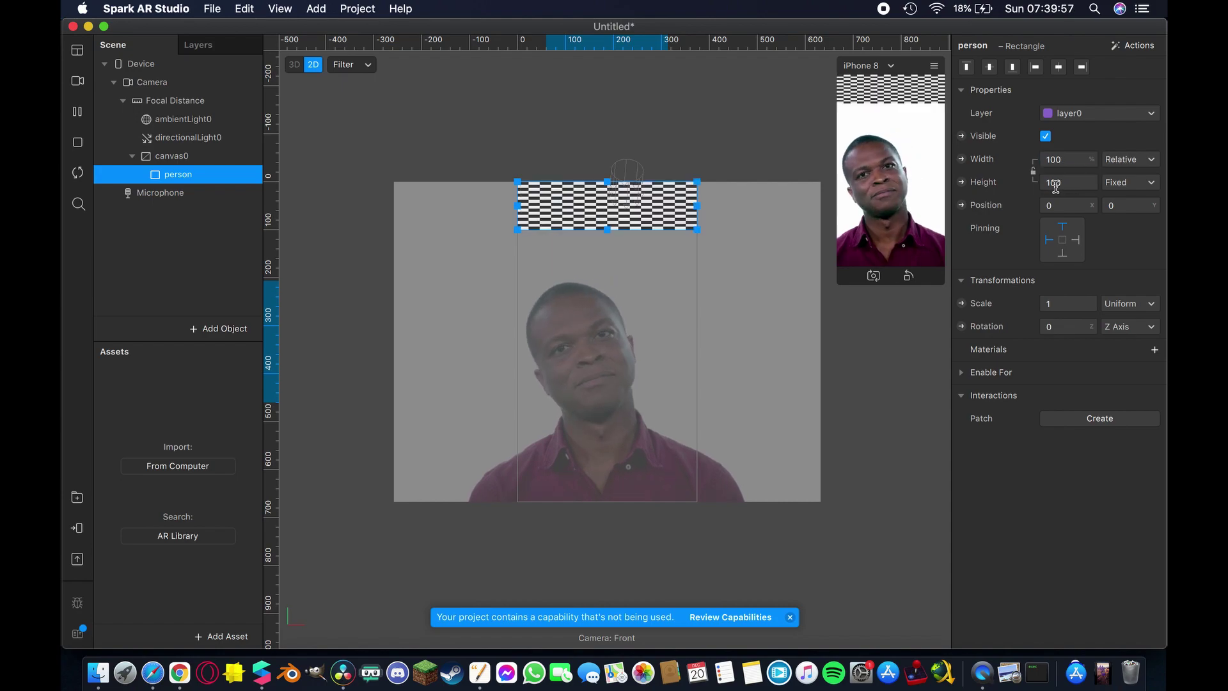
type("100%")
key("Return")
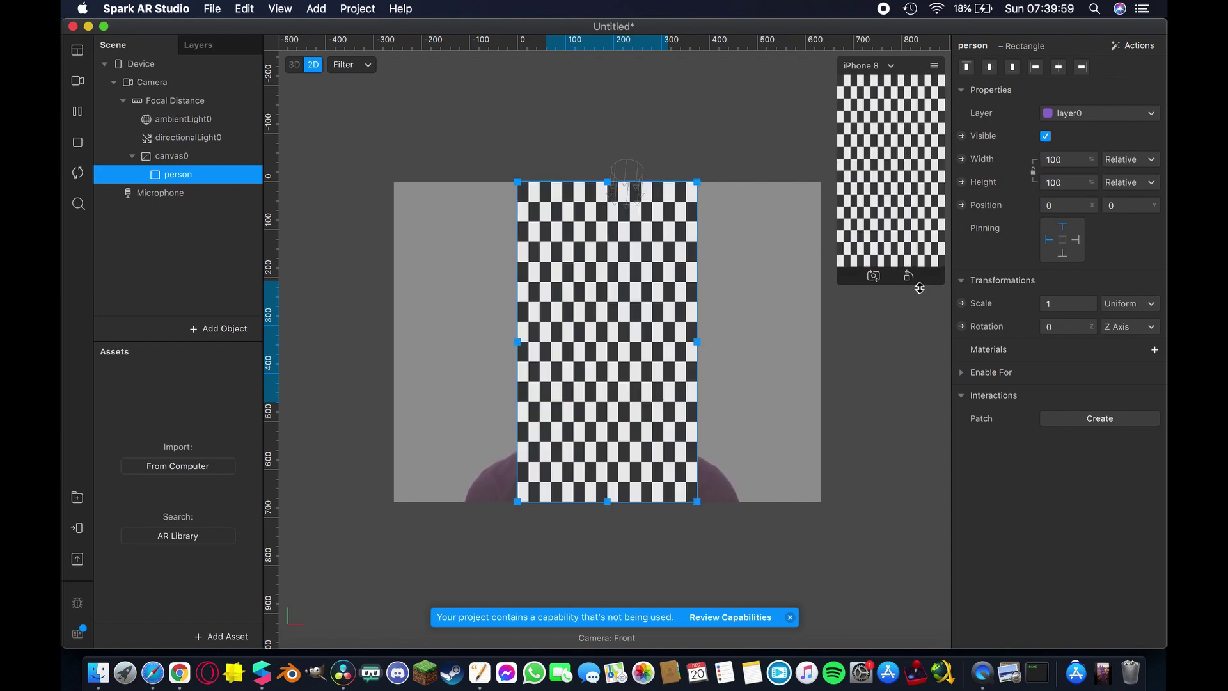
Duplicate the person rectangle and rename the copy 'thin outline'.
right_click(182, 175)
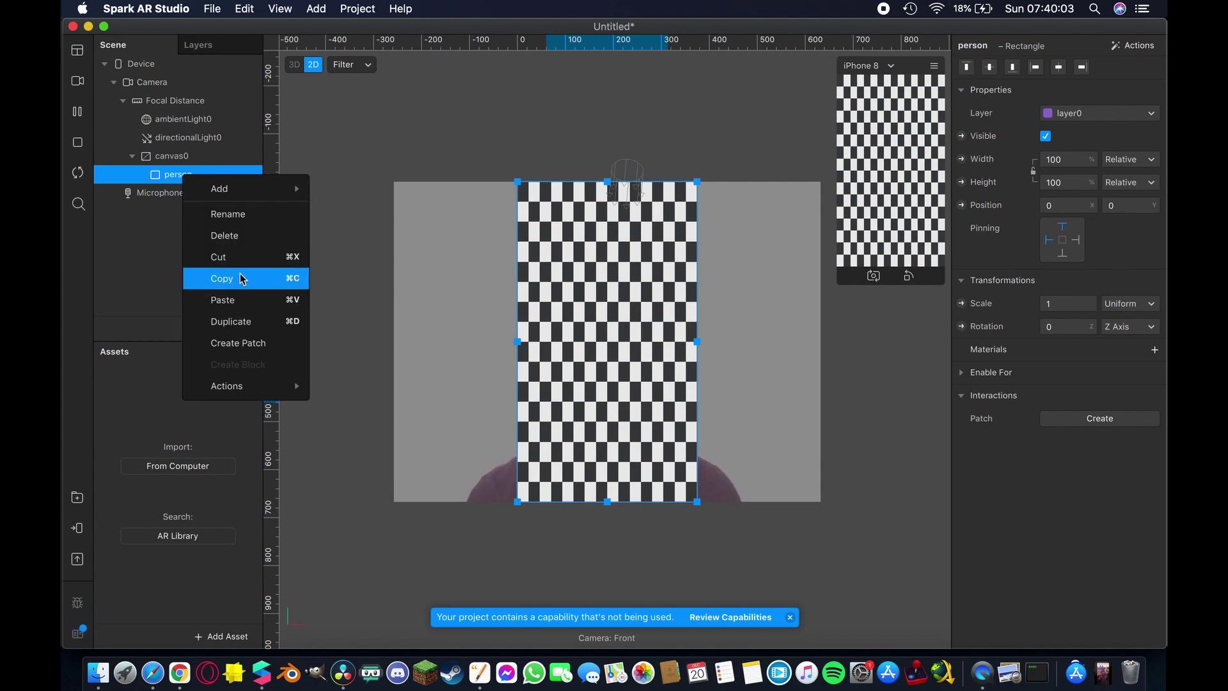
left_click(294, 322)
double_click(198, 194)
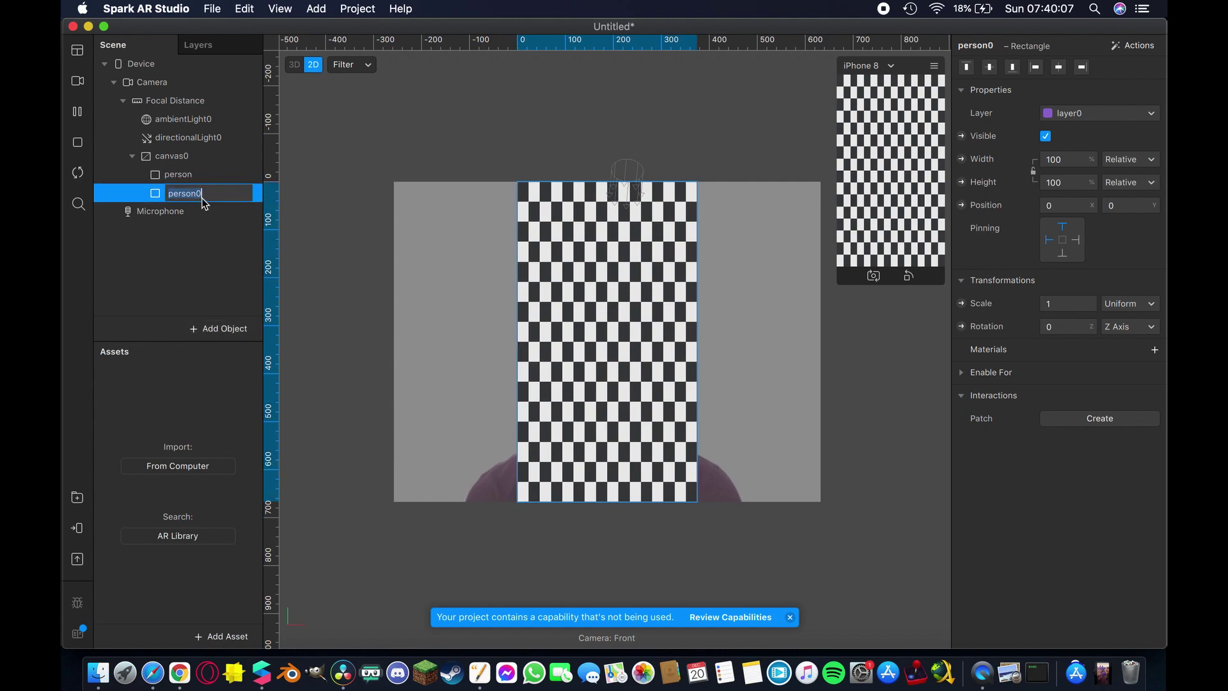
type("thin outlin")
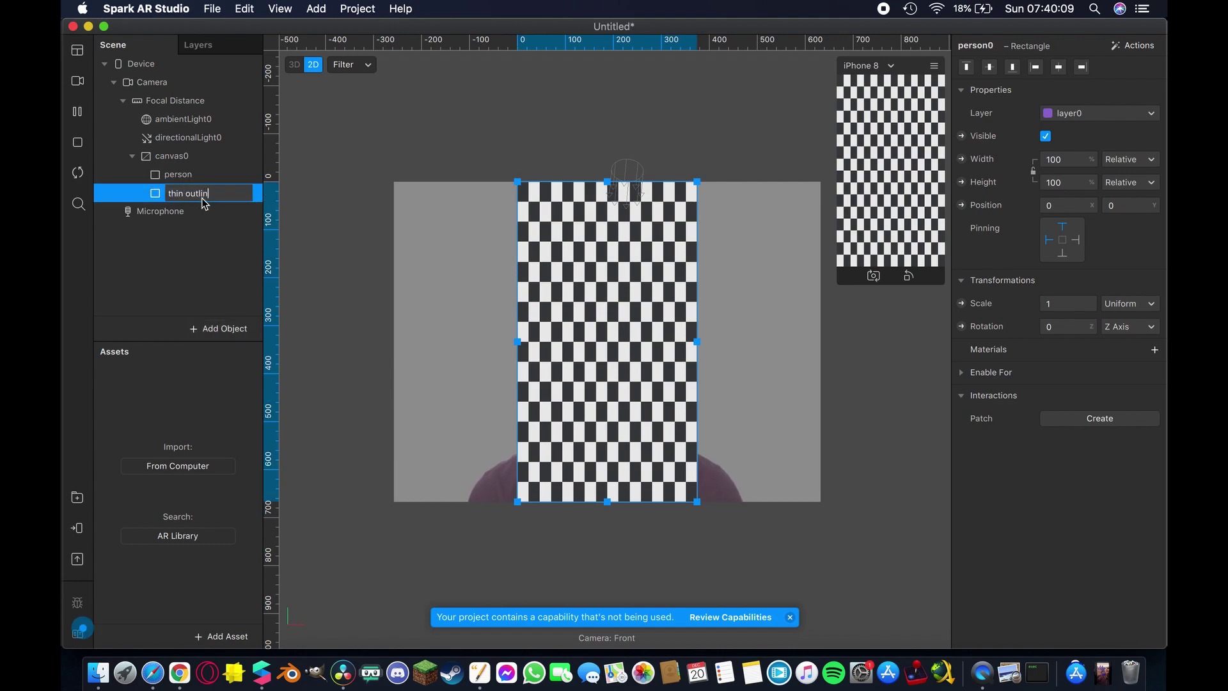
type("e")
key("Return")
Make a second copy with Cmd+D and name it 'thicc outline'.
key("super+d")
double_click(188, 217)
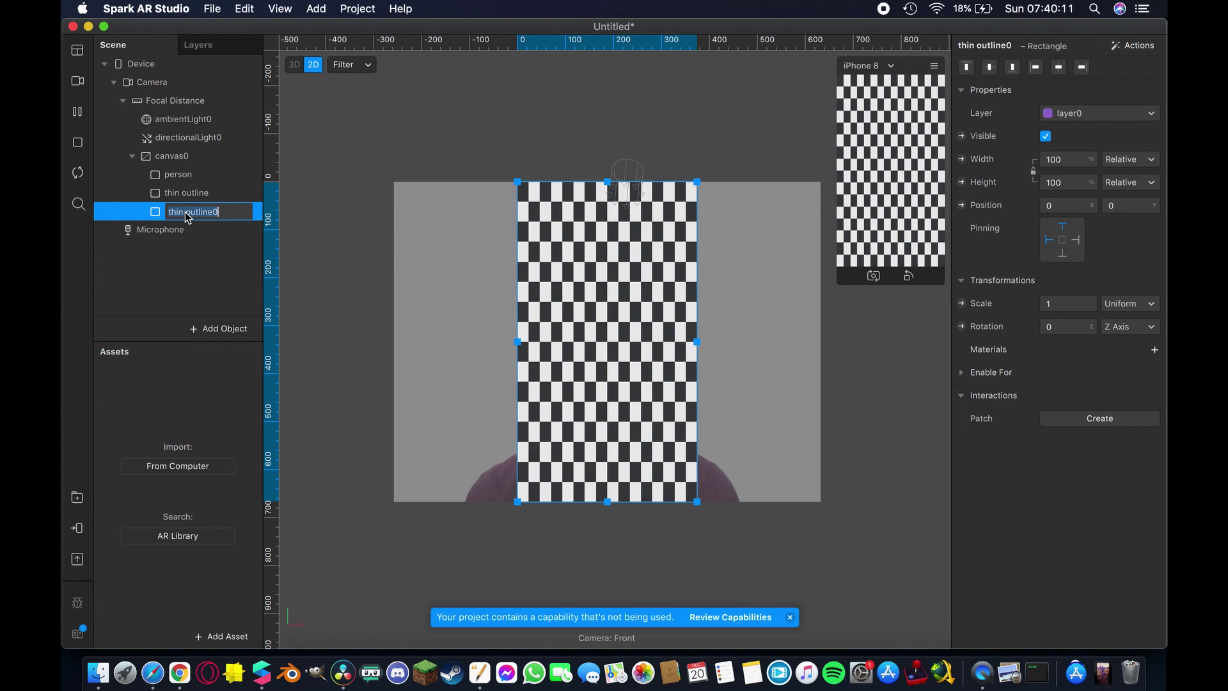
type("thicc outline")
key("Return")
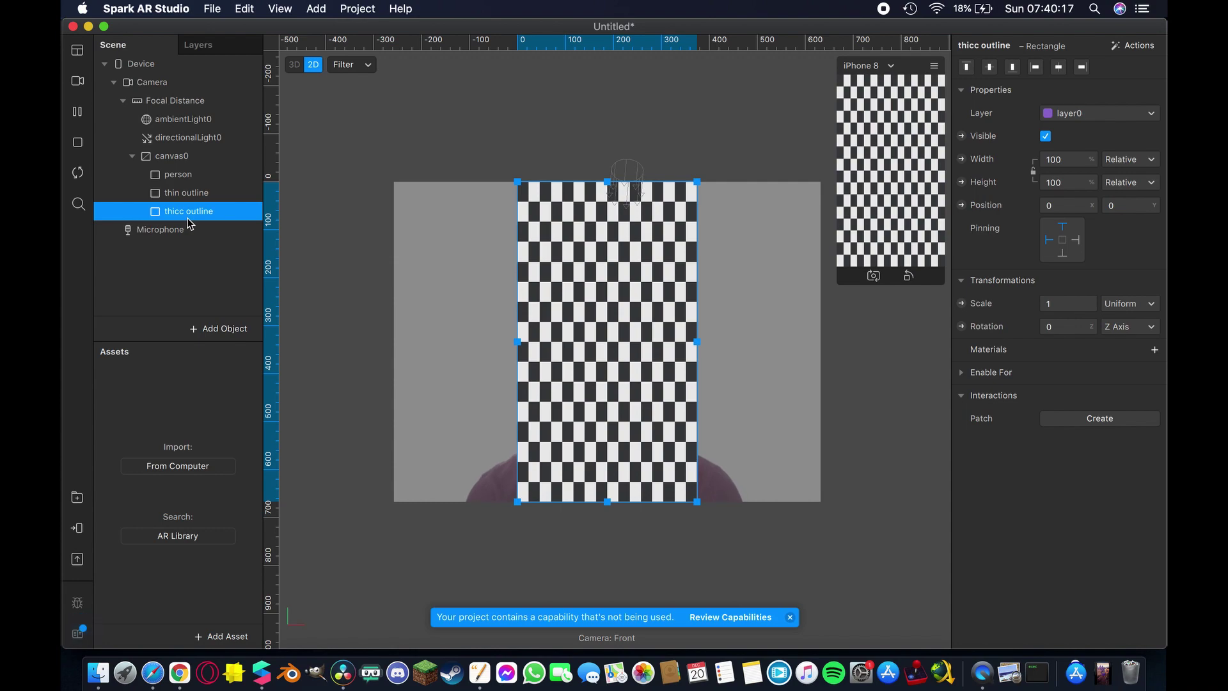
Add a camera texture extraction and two Person segmentation textures.
left_click(160, 88)
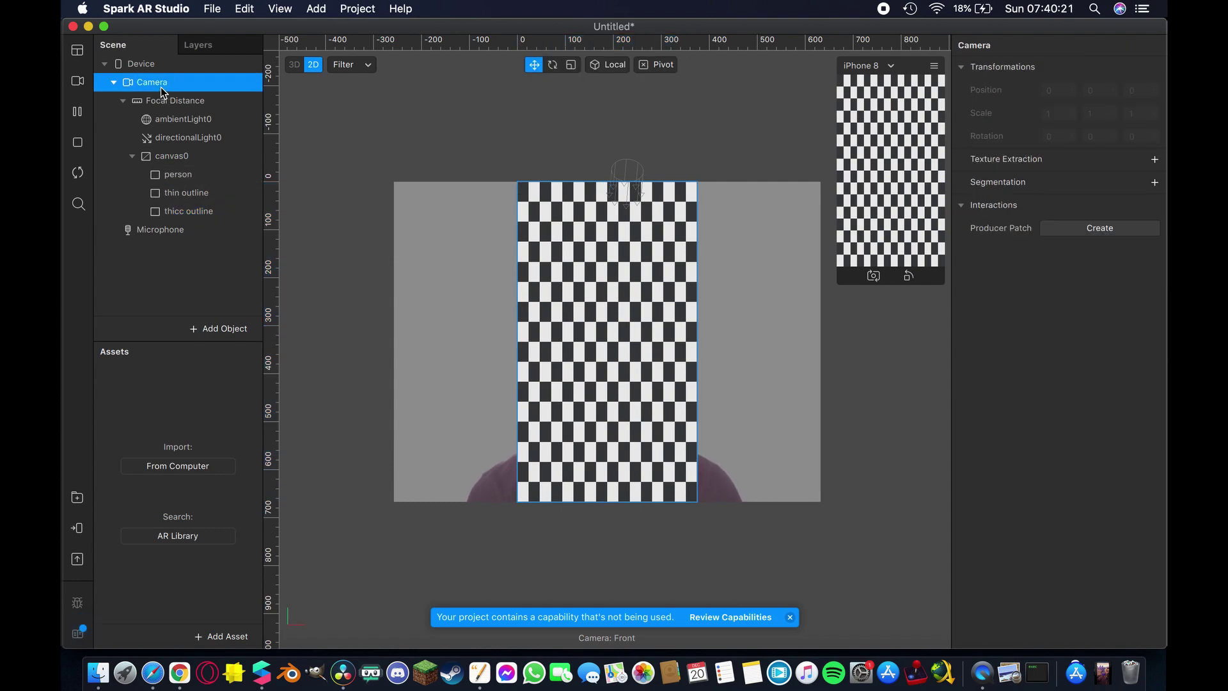
left_click(1154, 160)
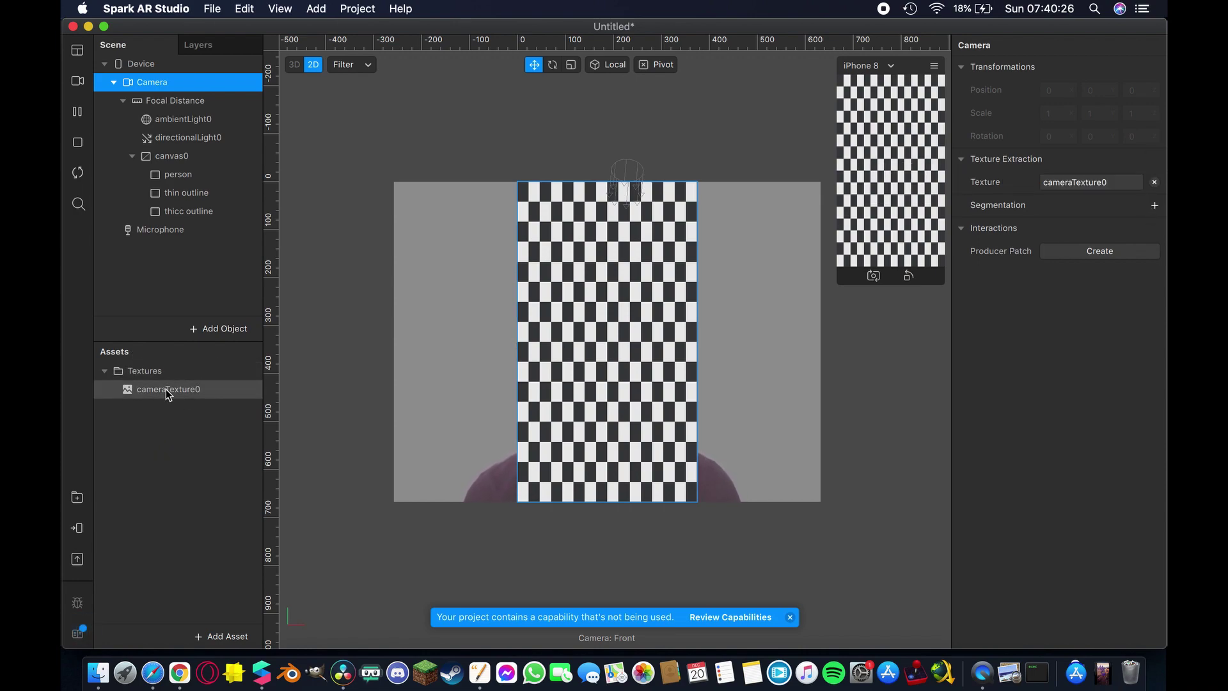
left_click(1159, 210)
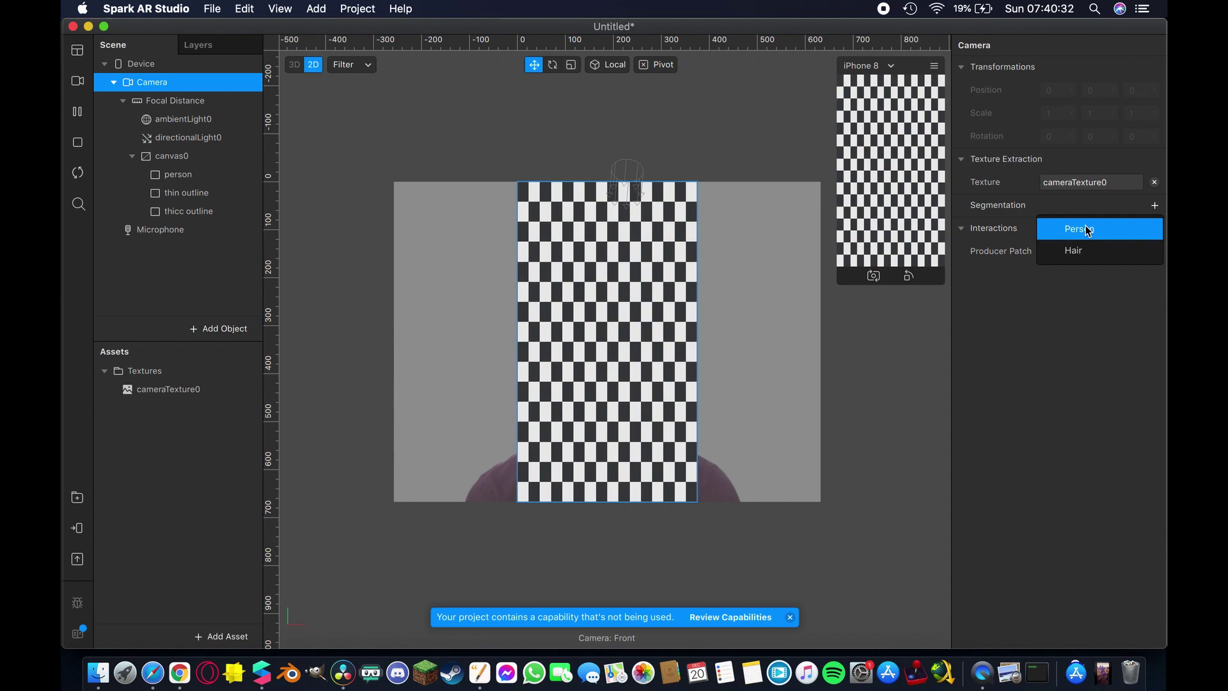
left_click(1083, 229)
left_click(1155, 206)
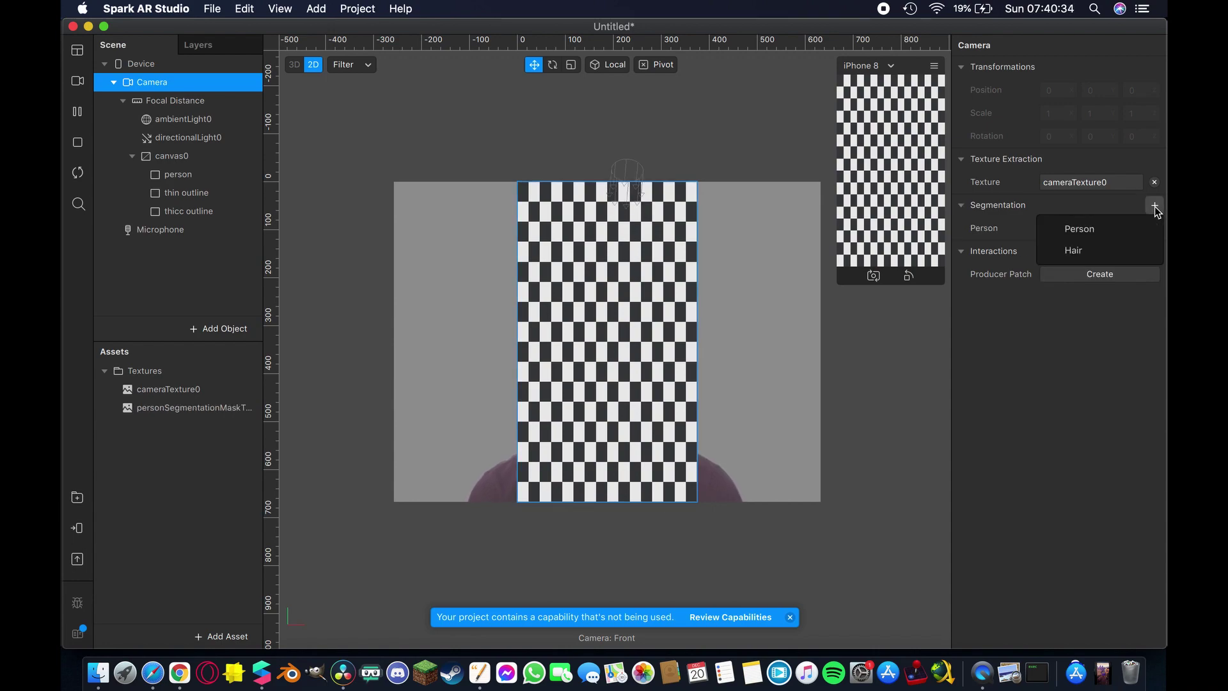
left_click(1081, 228)
Rename the two segmentation masks 'thin segmentation' and 'thicc segmentation'.
double_click(182, 408)
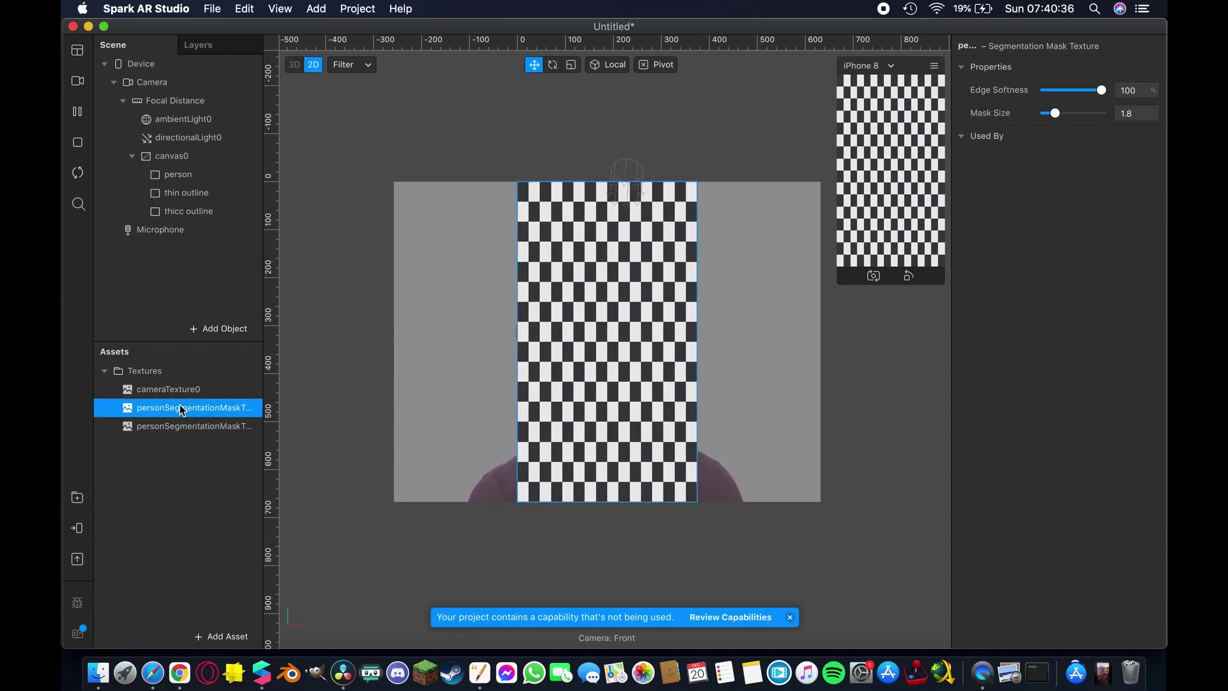
type("thin se")
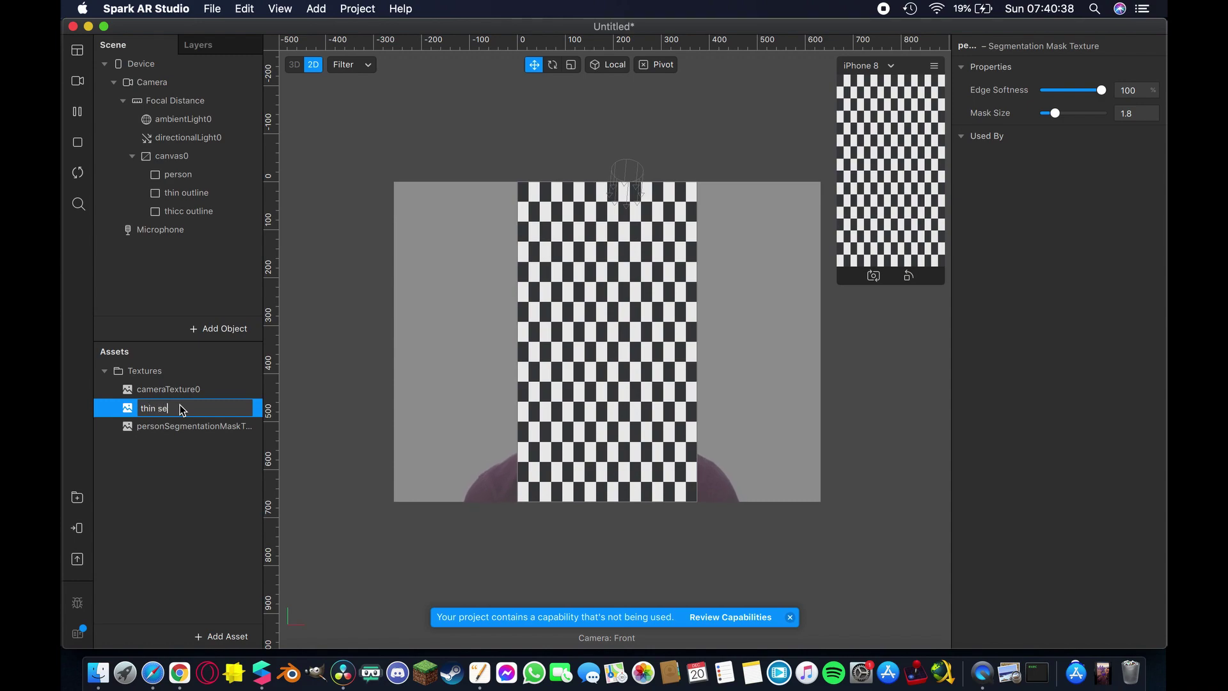
type("gmentation")
key("Return")
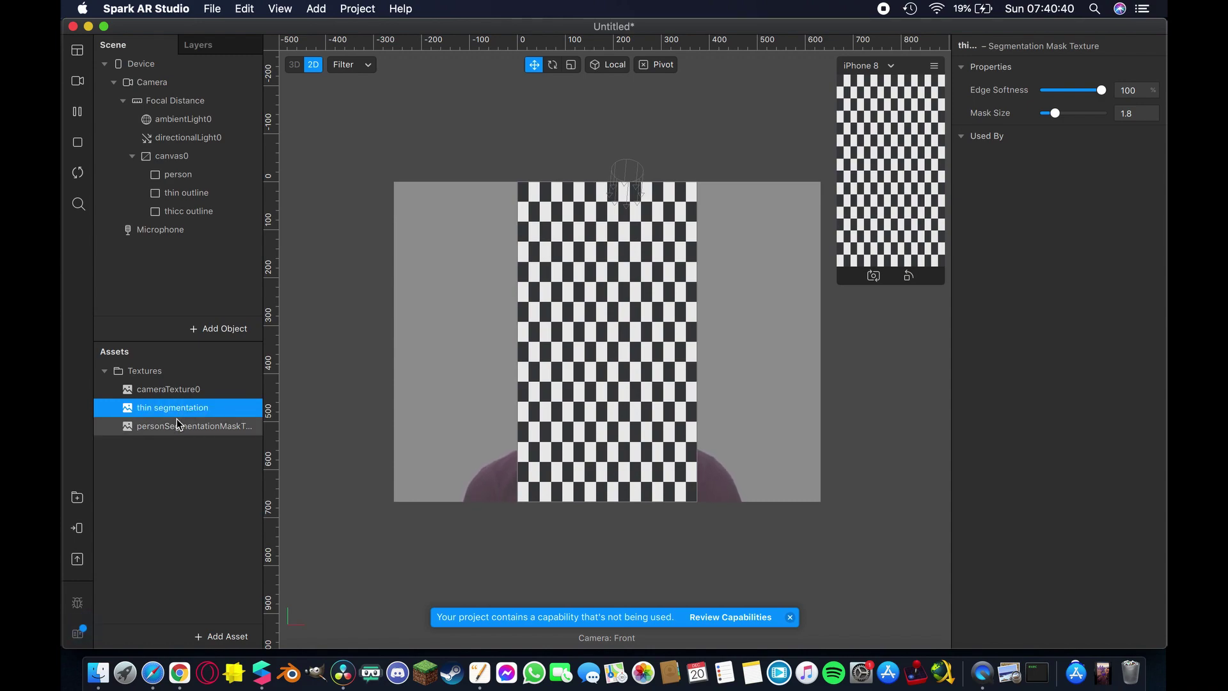
double_click(177, 422)
type("thicc seg")
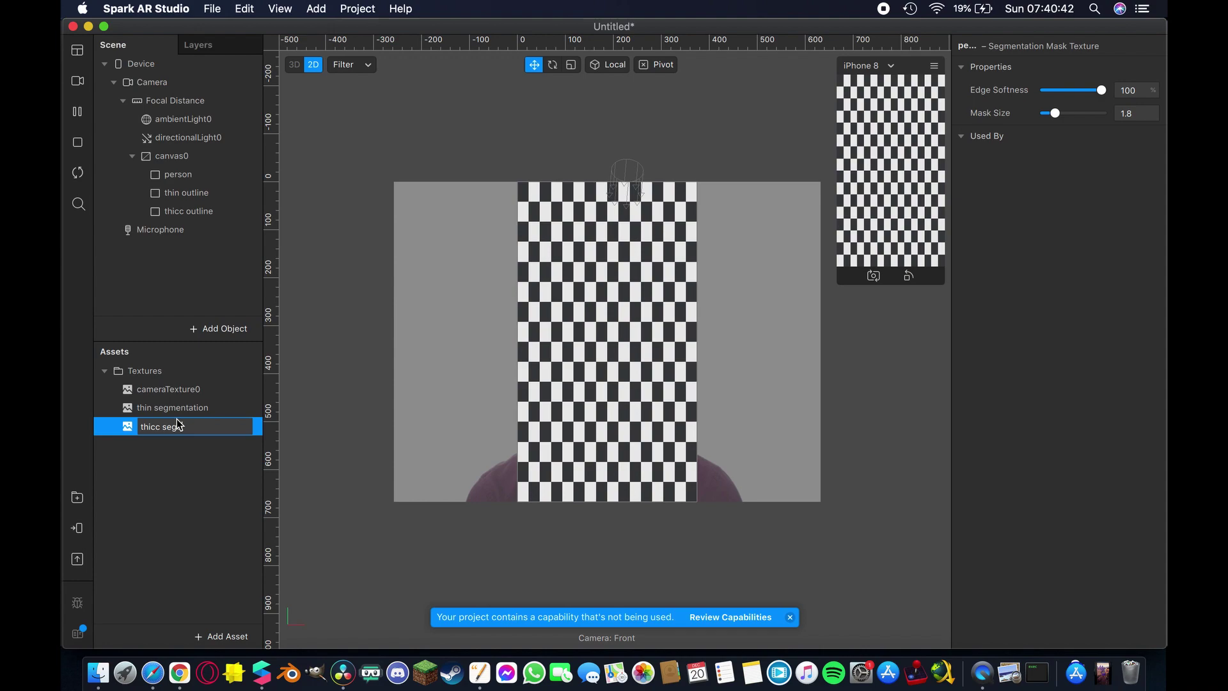
type("mentation")
key("Return")
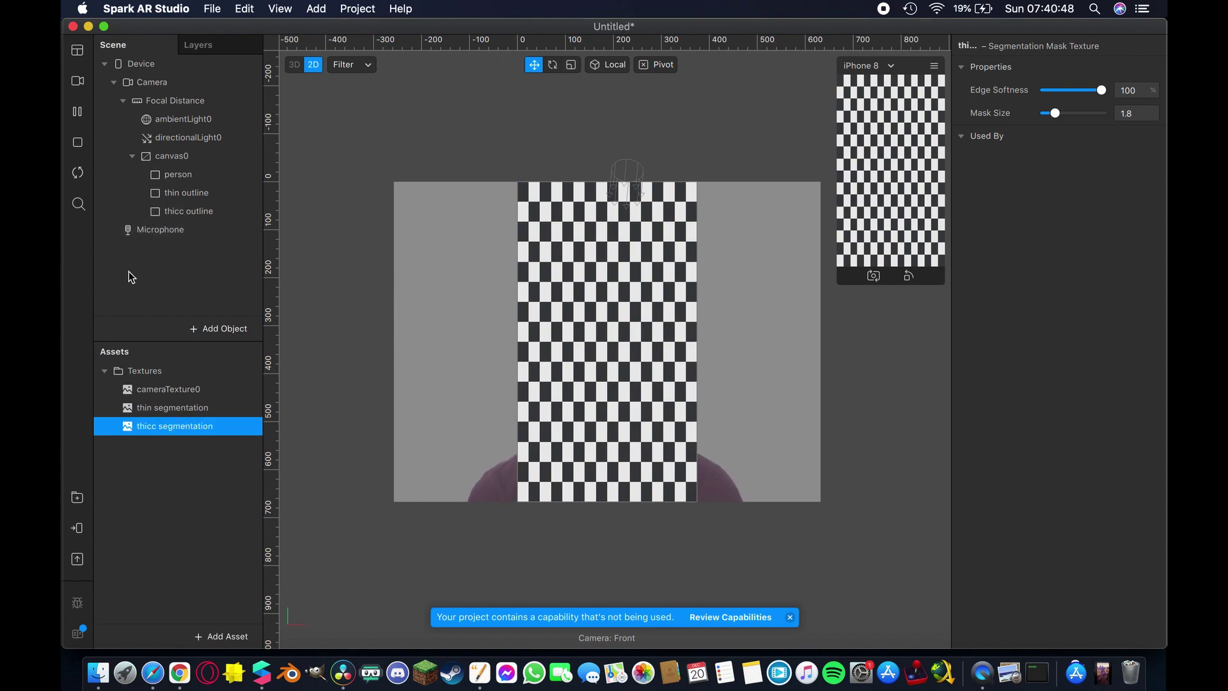
Give the person rectangle a new material named person.
left_click(171, 175)
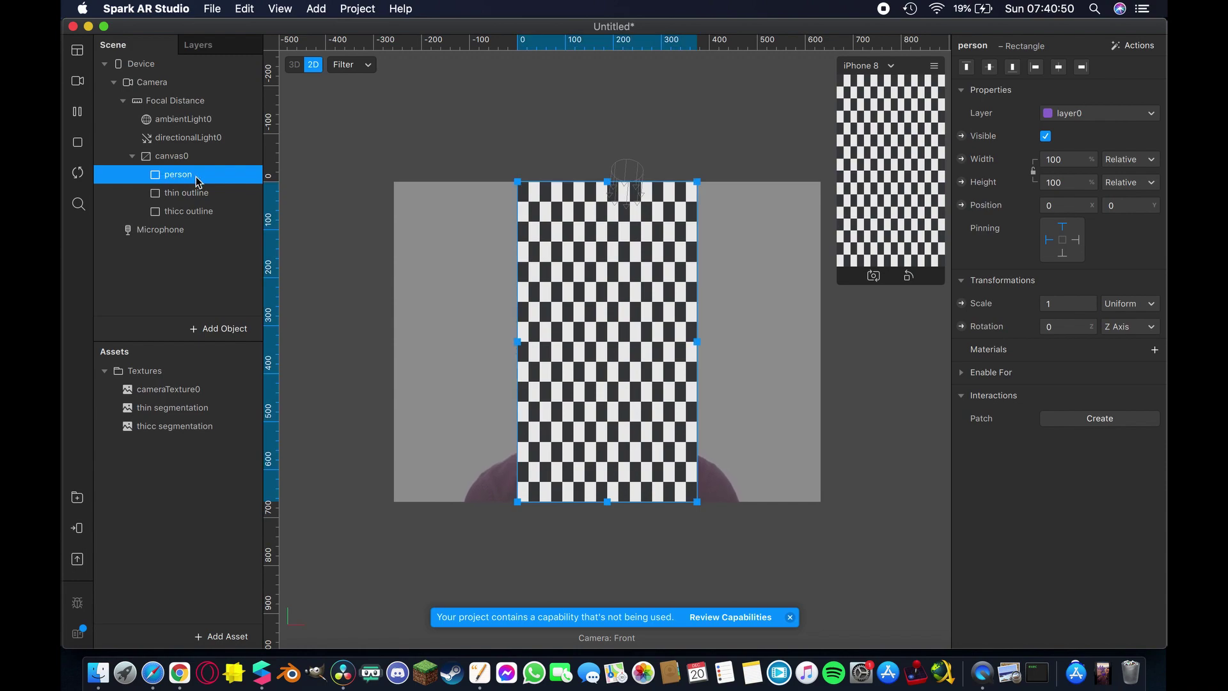
left_click(1154, 349)
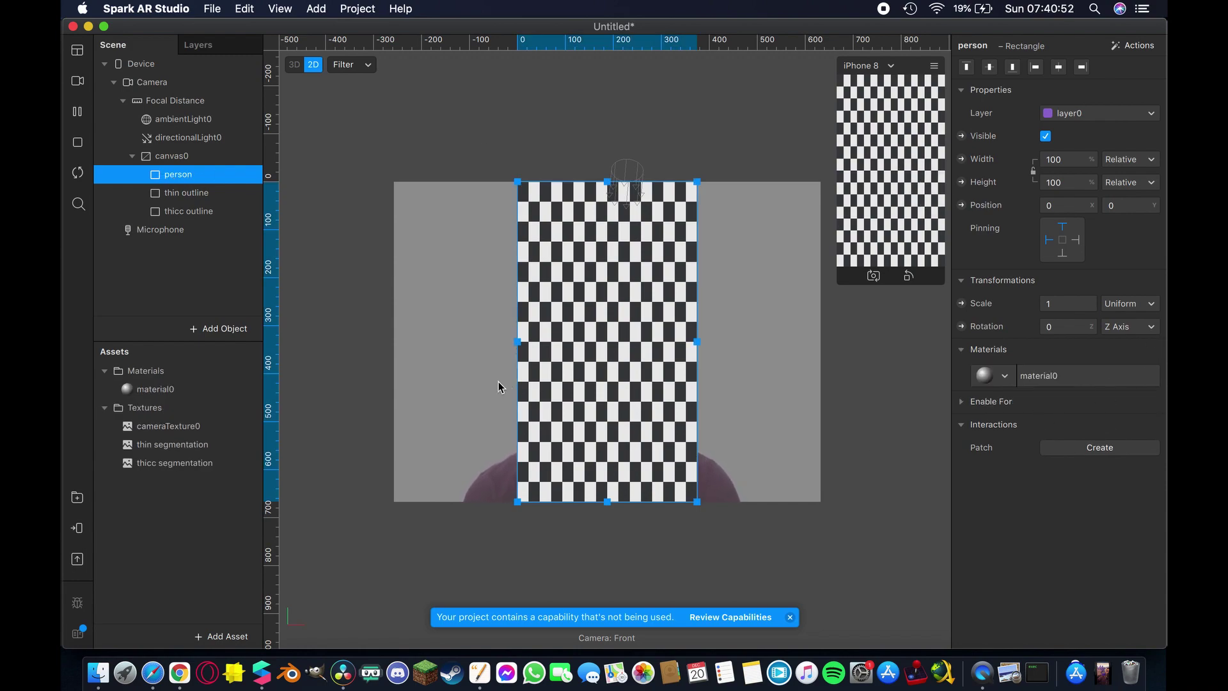
double_click(153, 389)
type("person")
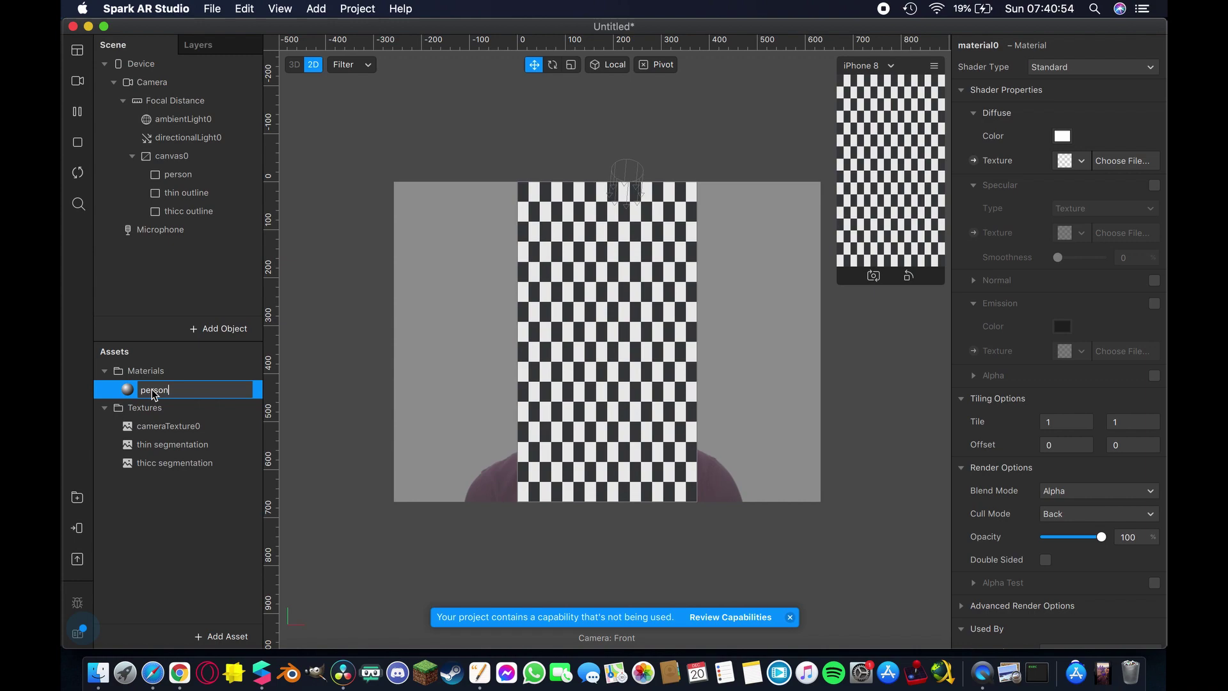
key("Return")
Create a new material for the thin outline rectangle, named 'thin outline'.
left_click(205, 193)
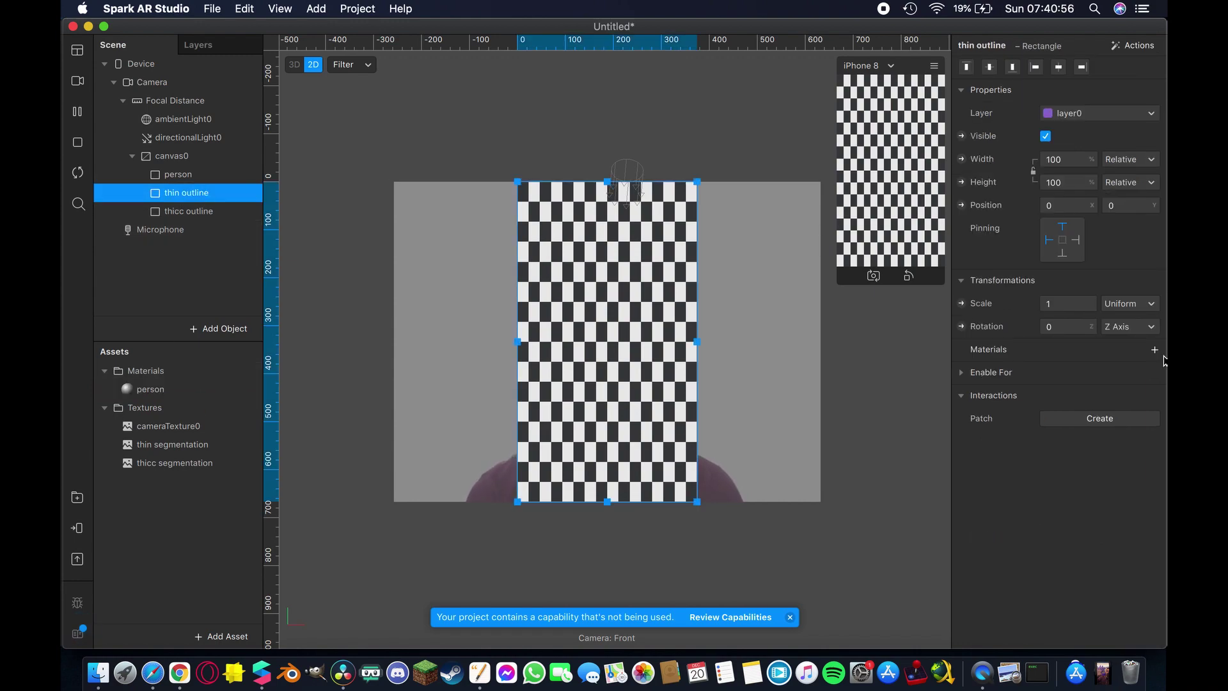
left_click(1154, 350)
left_click(1119, 397)
double_click(139, 408)
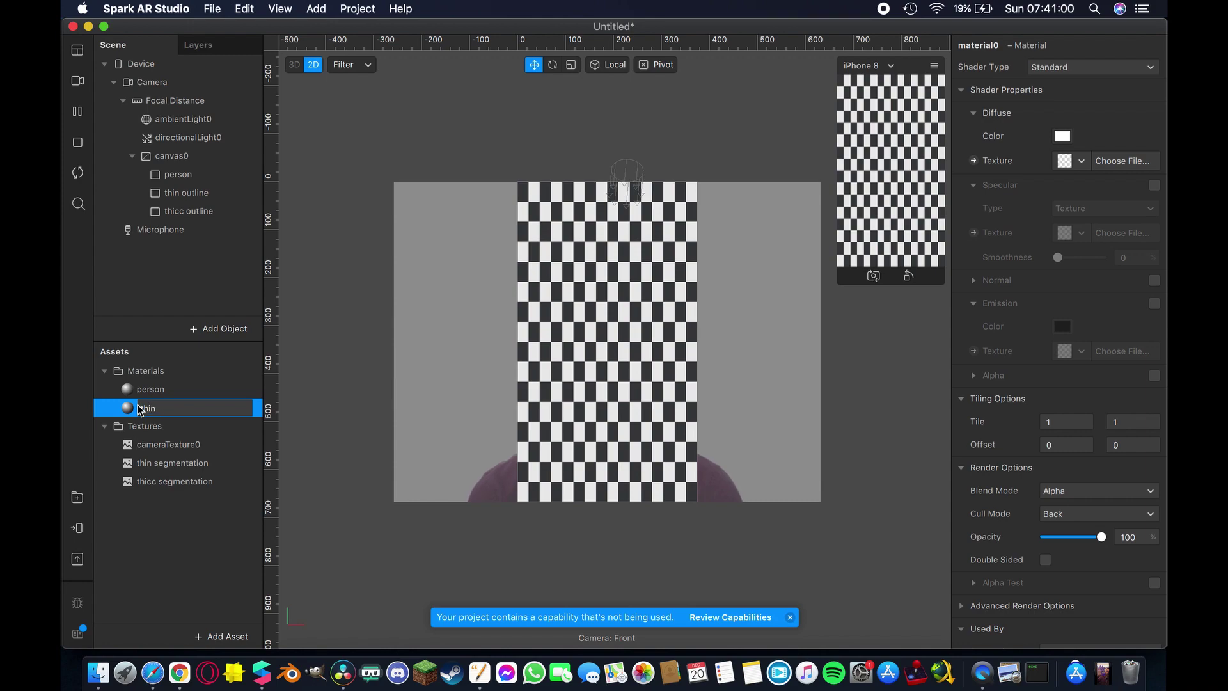
type("thin outline")
key("Return")
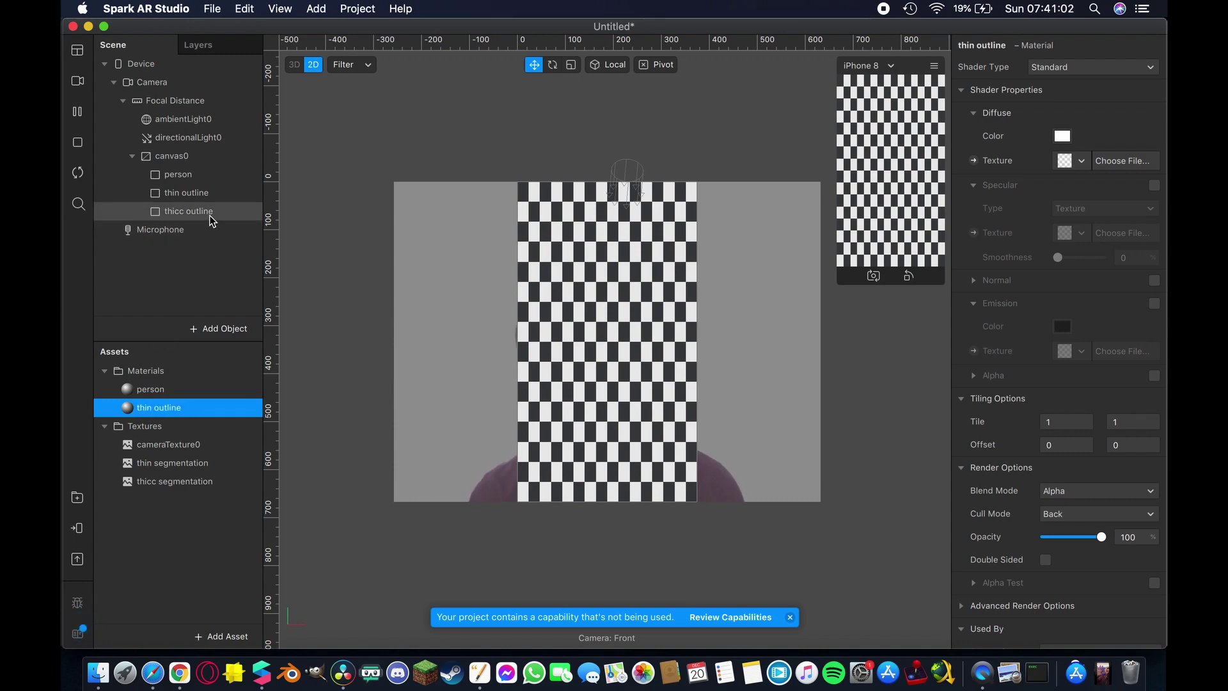
Create a new material for the thicc outline rectangle, named 'thicc outline'.
left_click(188, 211)
left_click(1155, 350)
left_click(1068, 416)
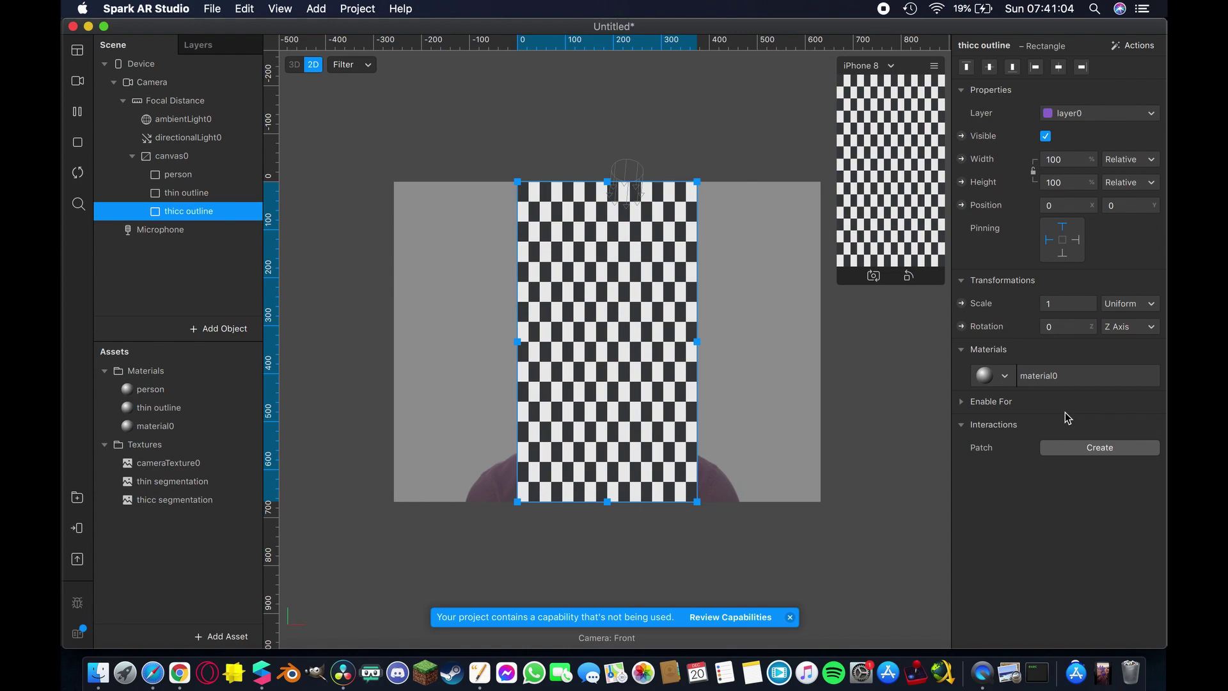
left_click(160, 426)
double_click(160, 427)
type("thicc outline")
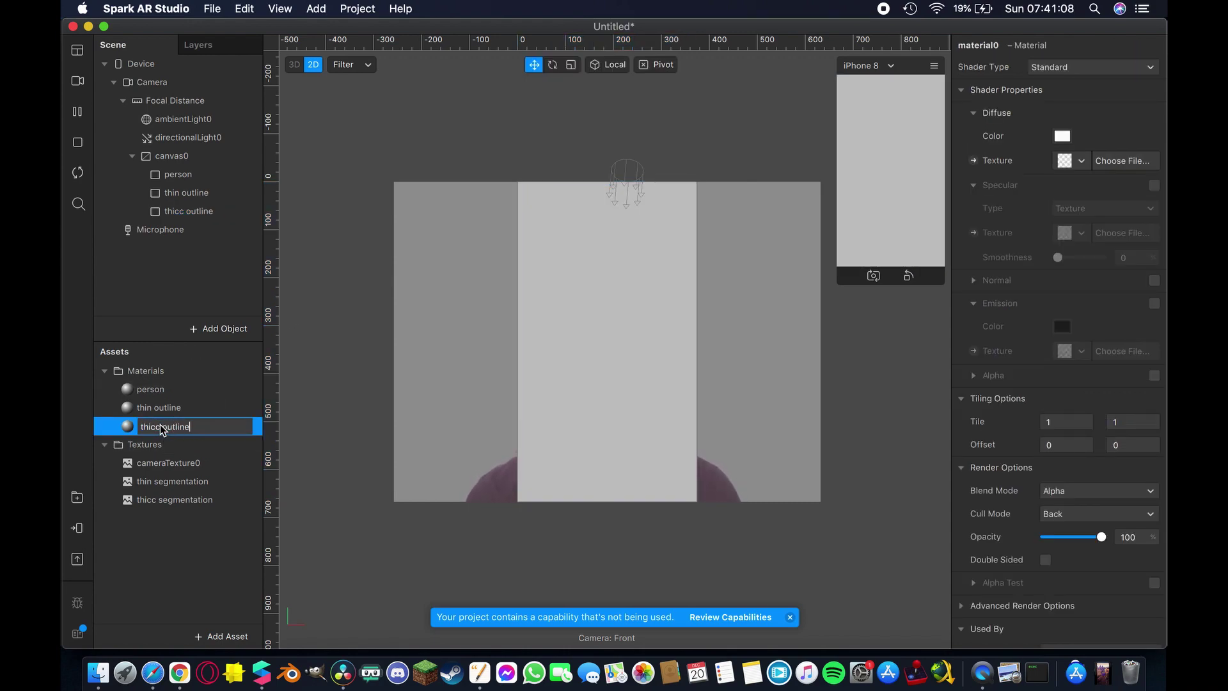
key("Return")
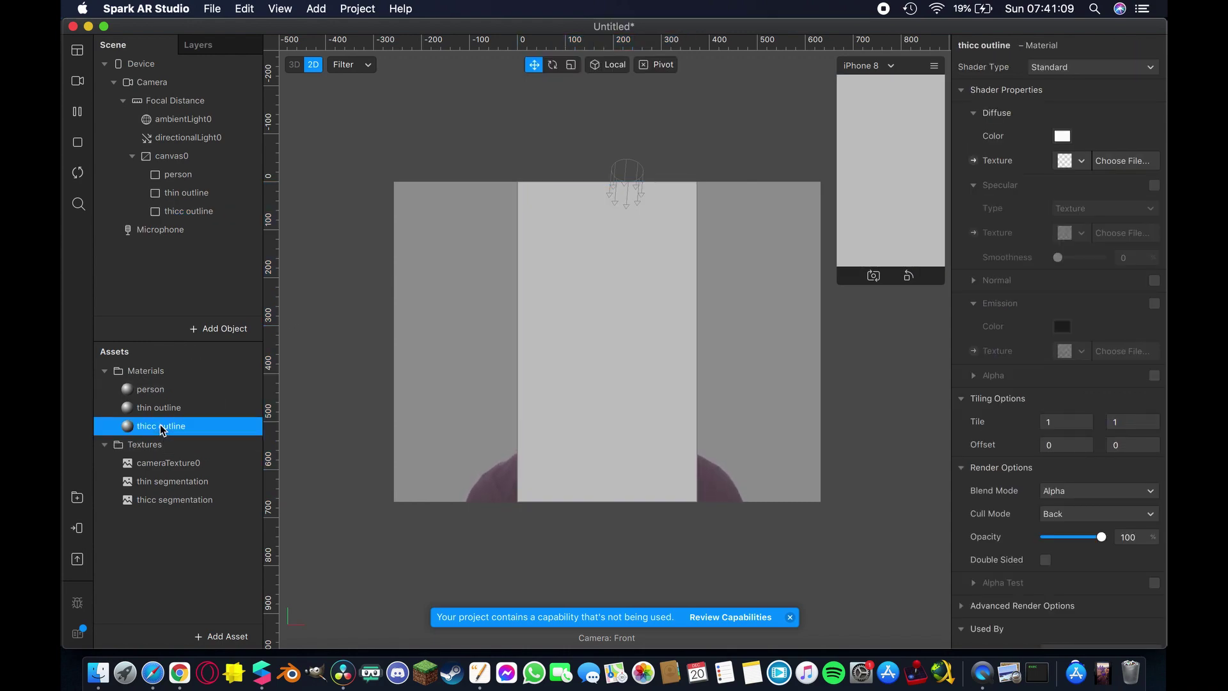
Switch the person, thin outline and thicc outline materials to the Flat shader.
left_click(141, 391, "shift")
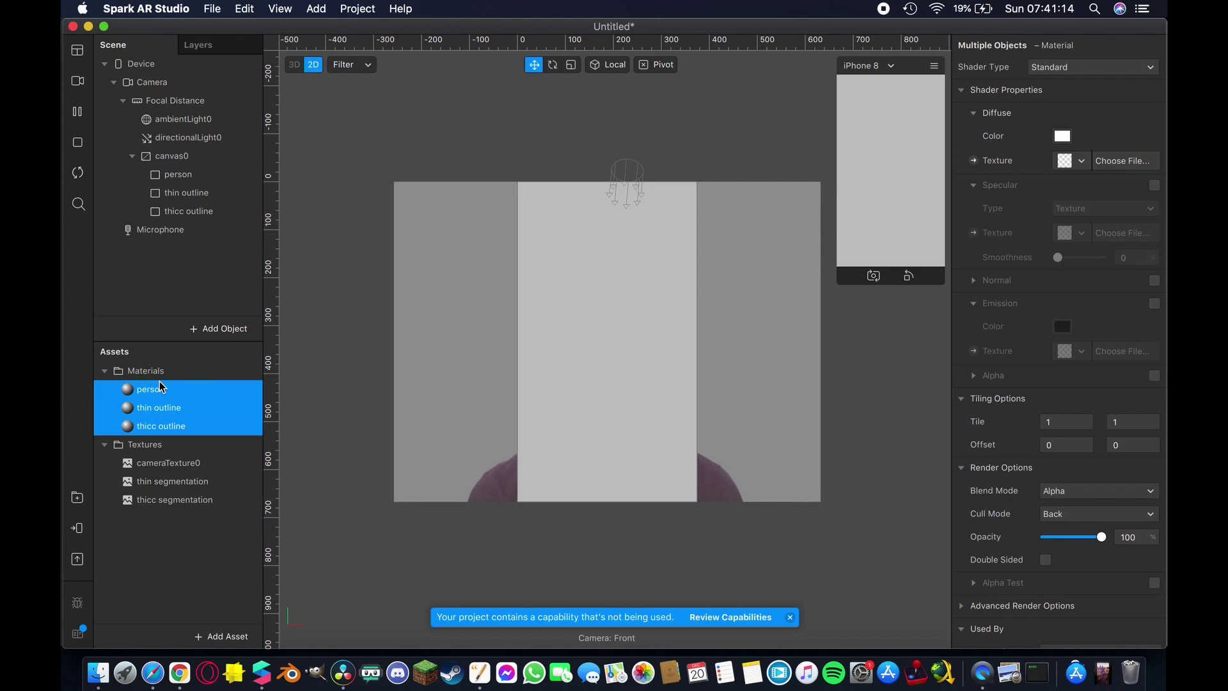
left_click(1112, 66)
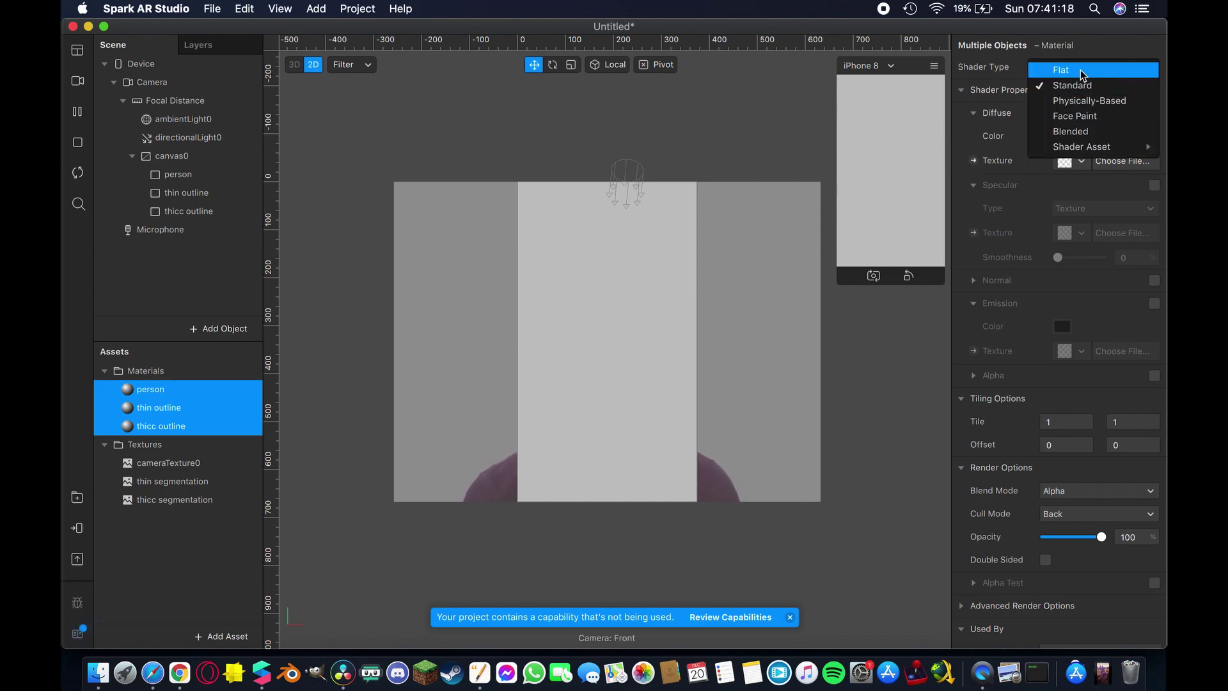
left_click(1080, 71)
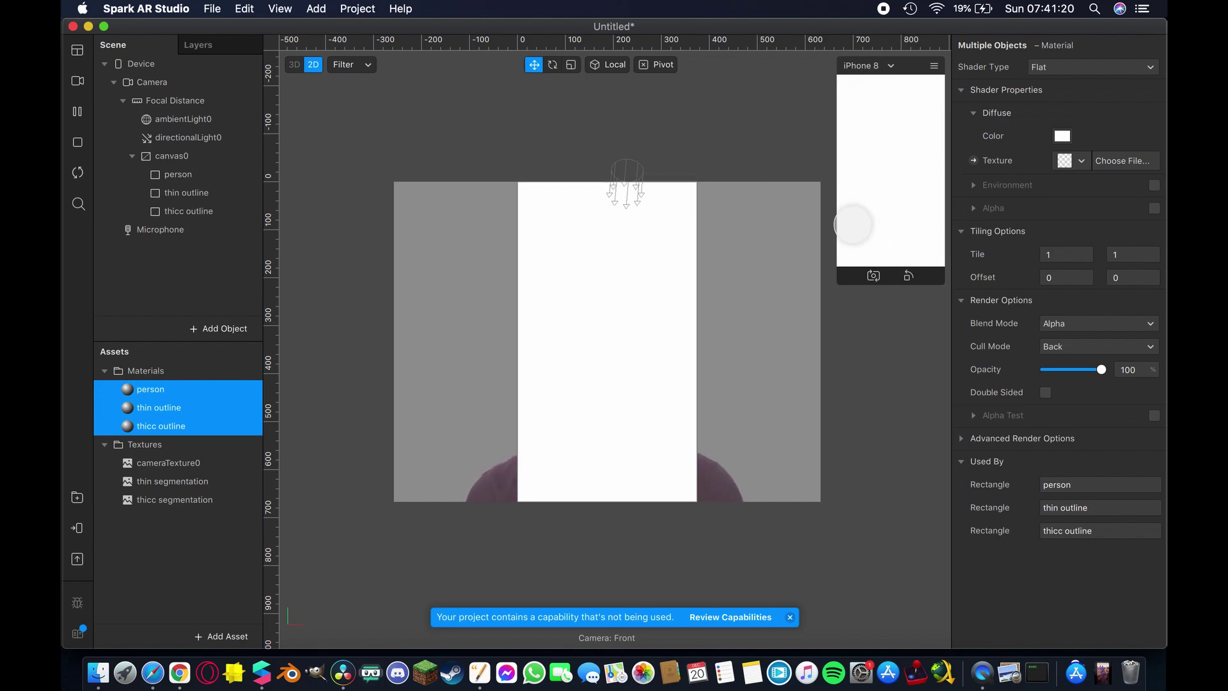
Preview several diffuse colours, then cancel to keep the materials white.
left_click(1062, 136)
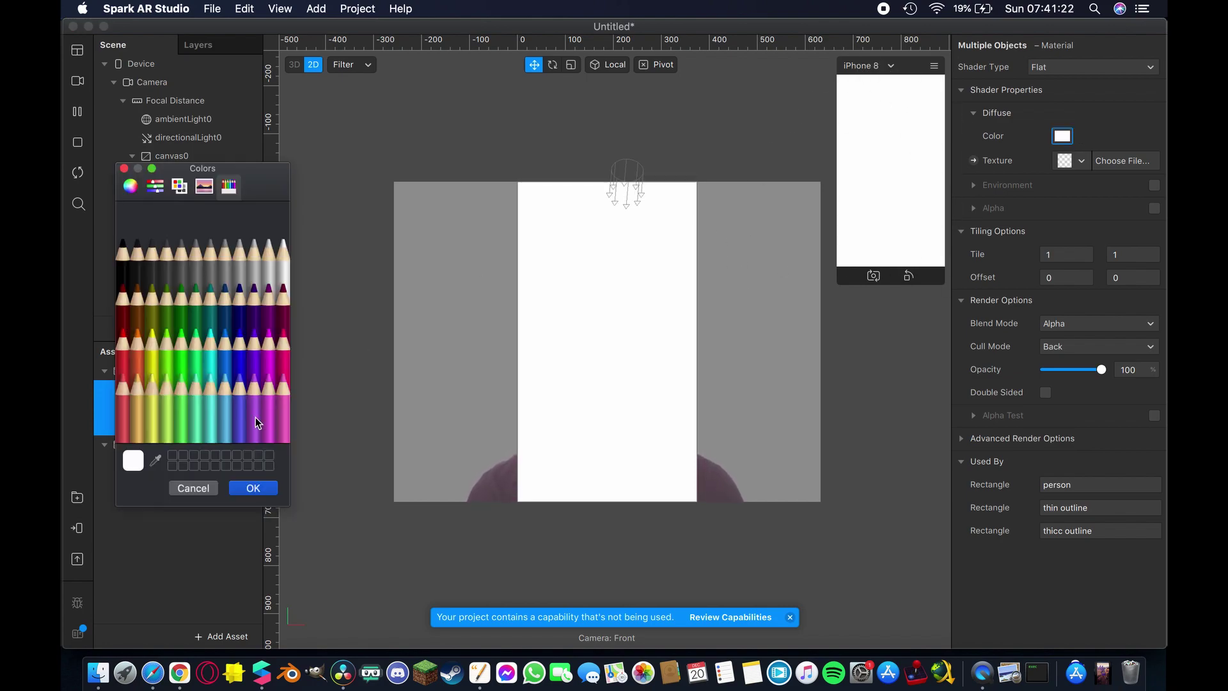
left_click(169, 378)
left_click(182, 299)
left_click(283, 298)
left_click(195, 382)
left_click(137, 297)
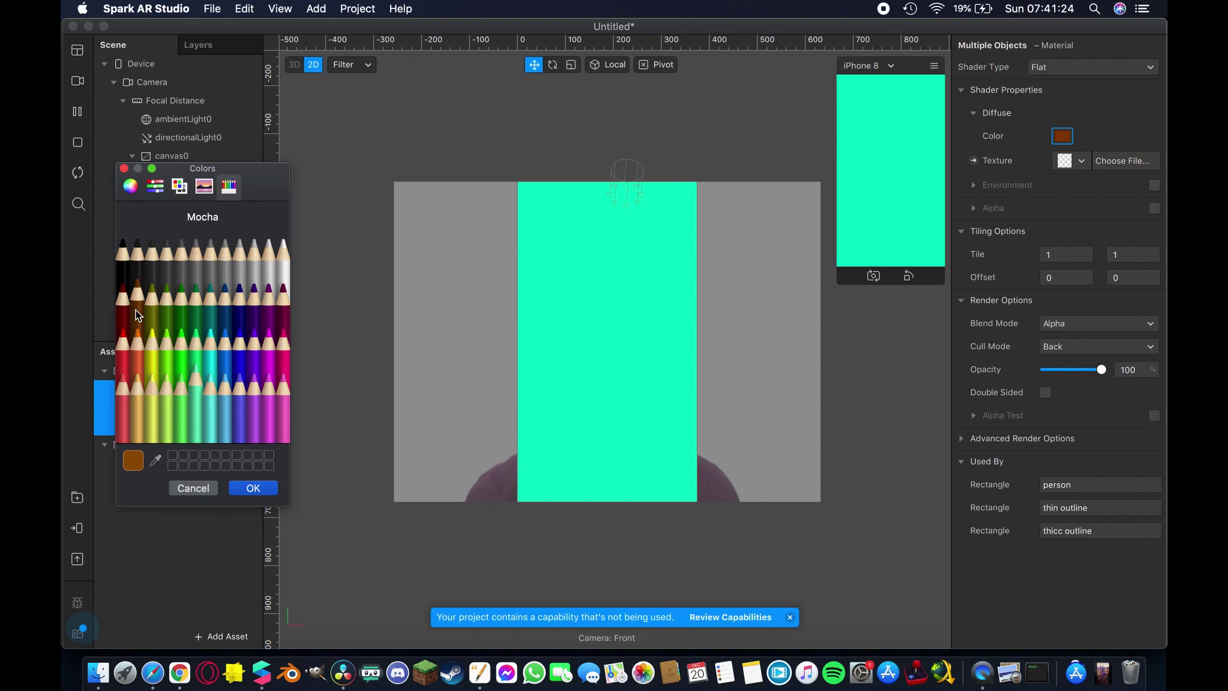
left_click(192, 488)
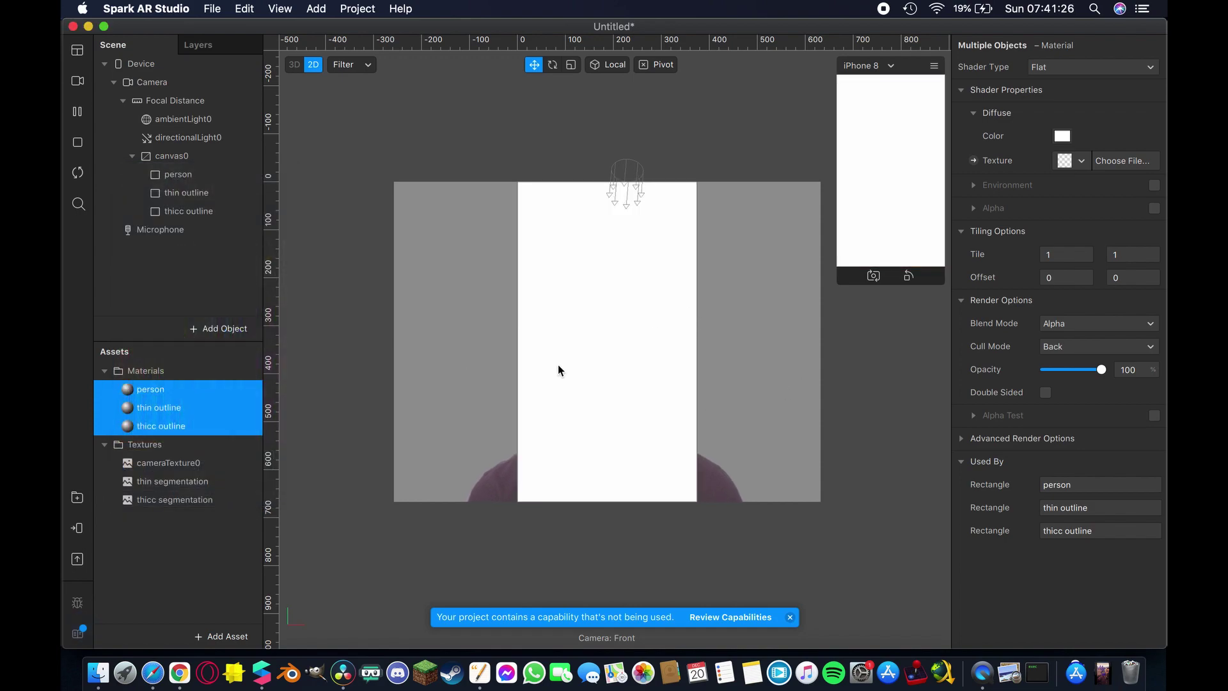
Give the person material cameraTexture0 as diffuse, with alpha masked by thin segmentation.
left_click(148, 376)
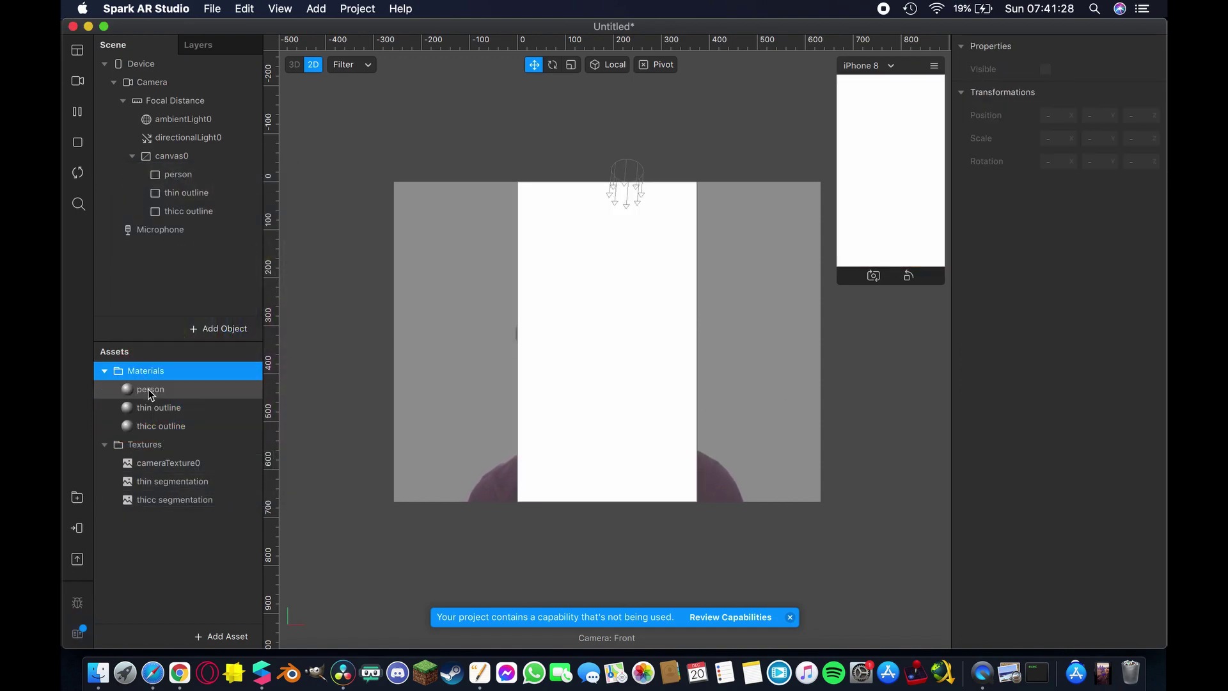
left_click(149, 390)
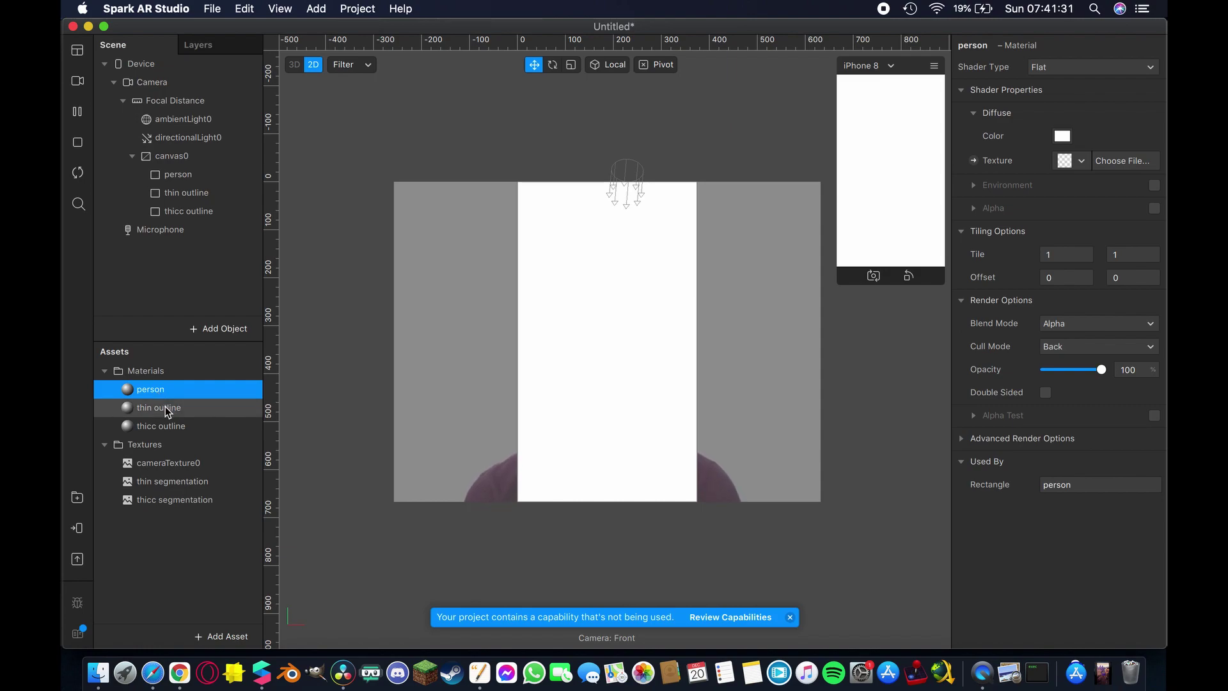
left_click(1080, 163)
left_click(1051, 187)
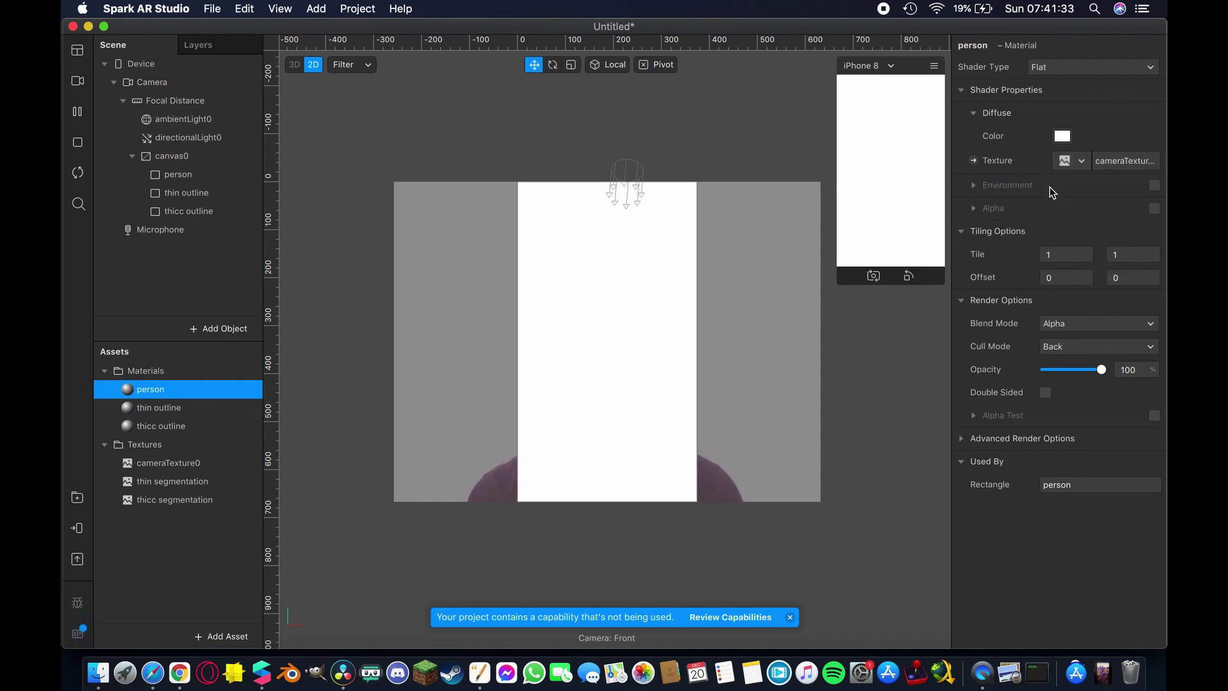
left_click(1154, 208)
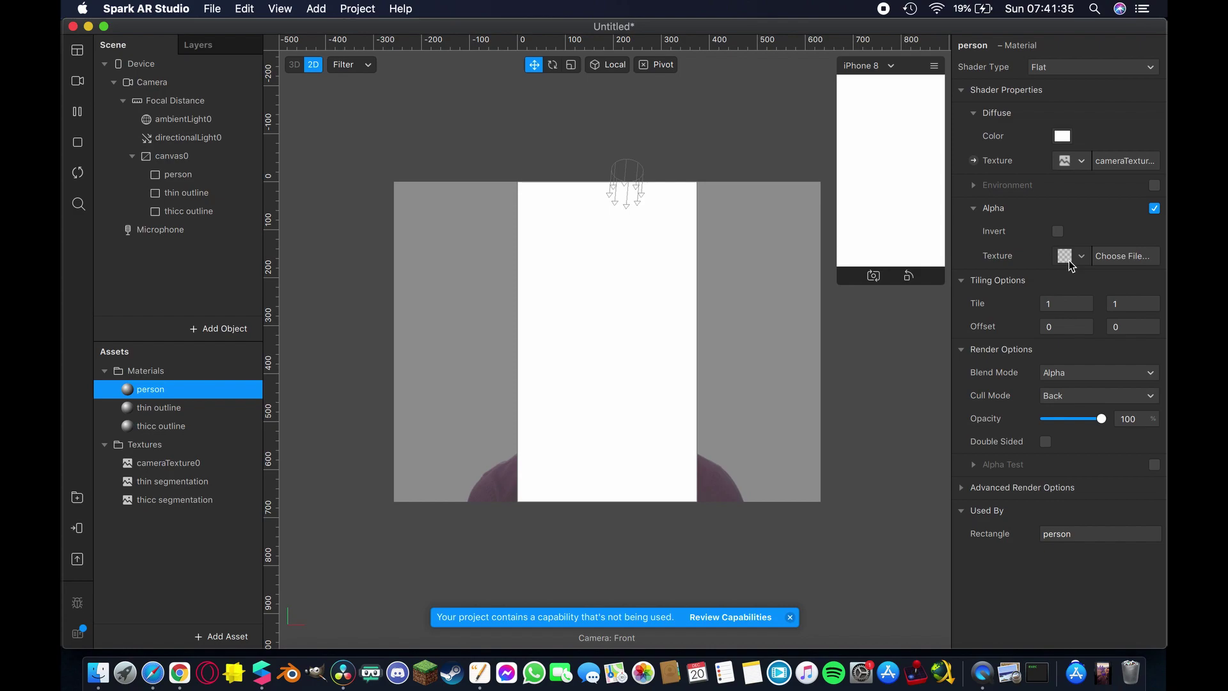
left_click(1069, 260)
left_click(1044, 299)
left_click(165, 406)
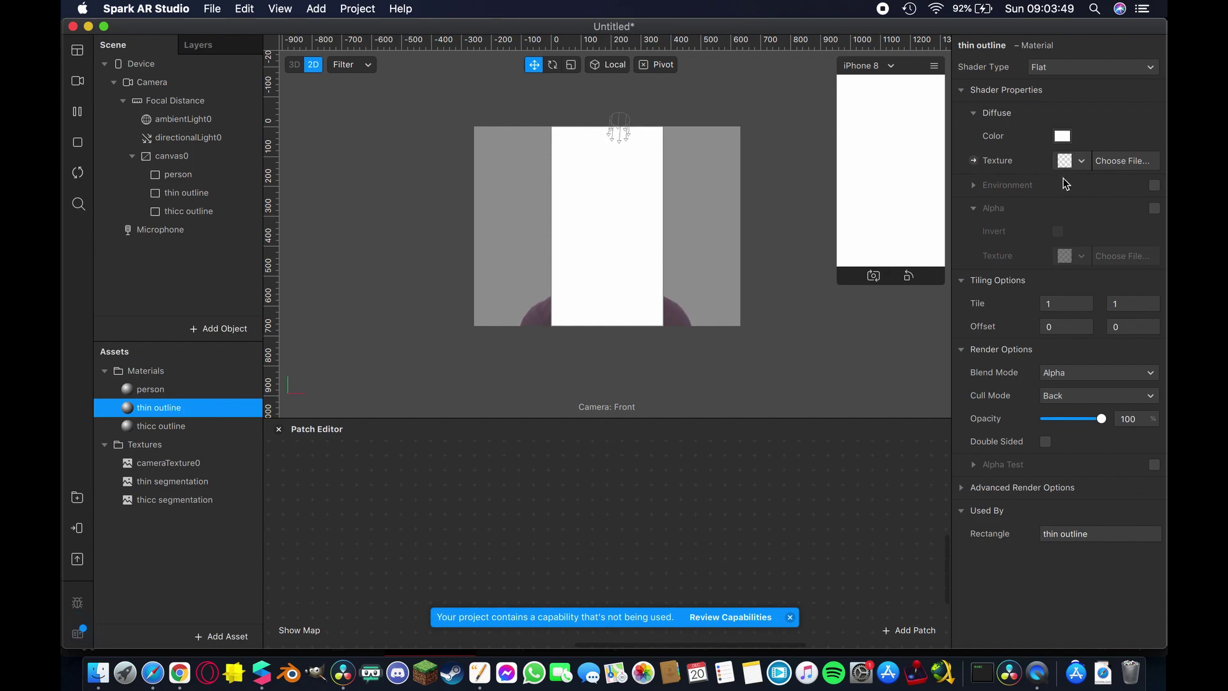
Enable alpha on the thin outline material, masked by the thin segmentation texture.
left_click(1155, 209)
left_click(1064, 262)
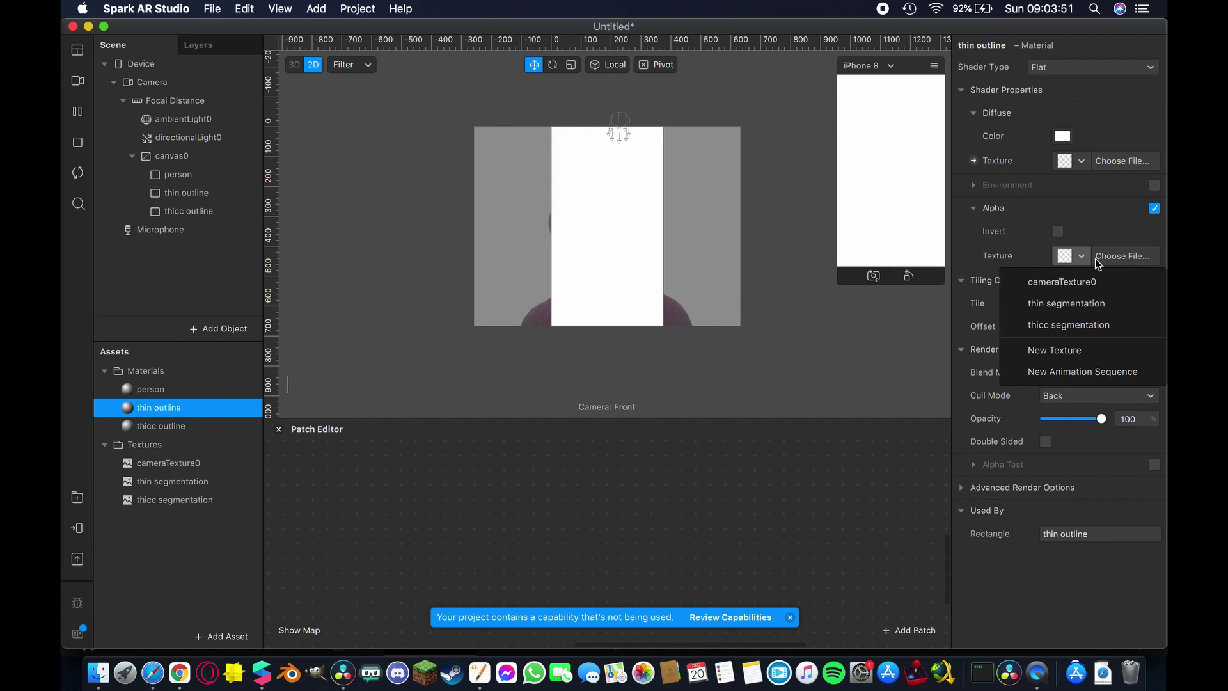
left_click(1040, 303)
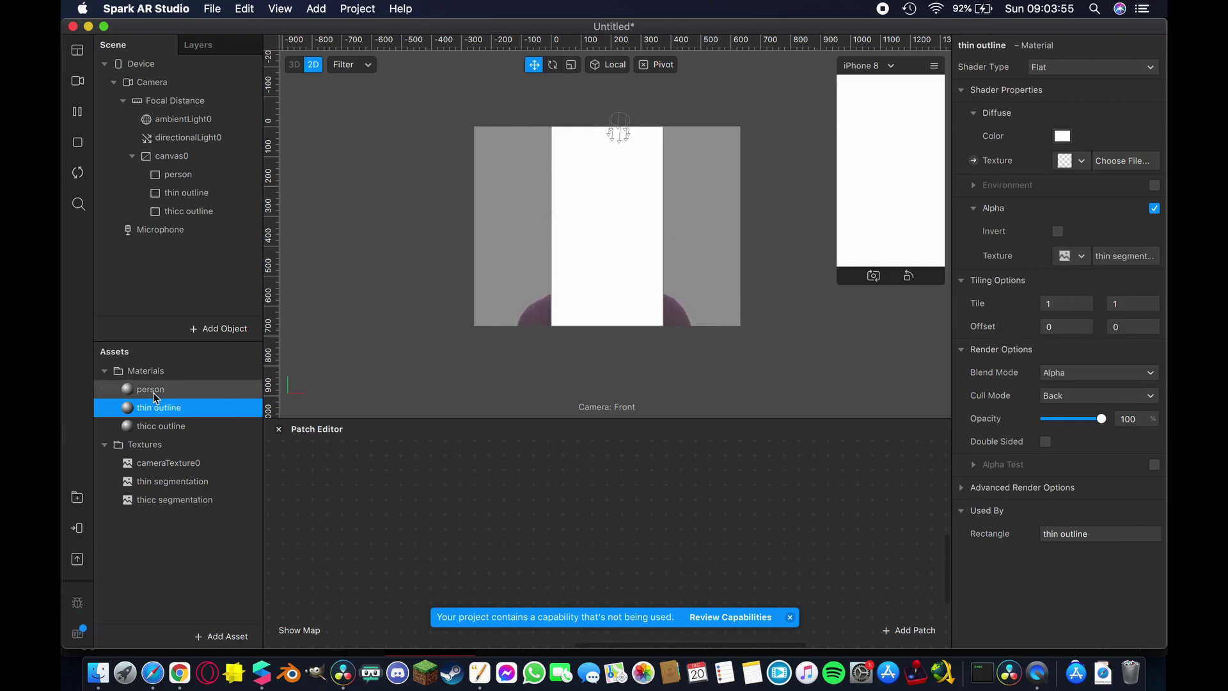
Enable alpha on the thicc outline material, masked by the thicc segmentation texture.
left_click(147, 427)
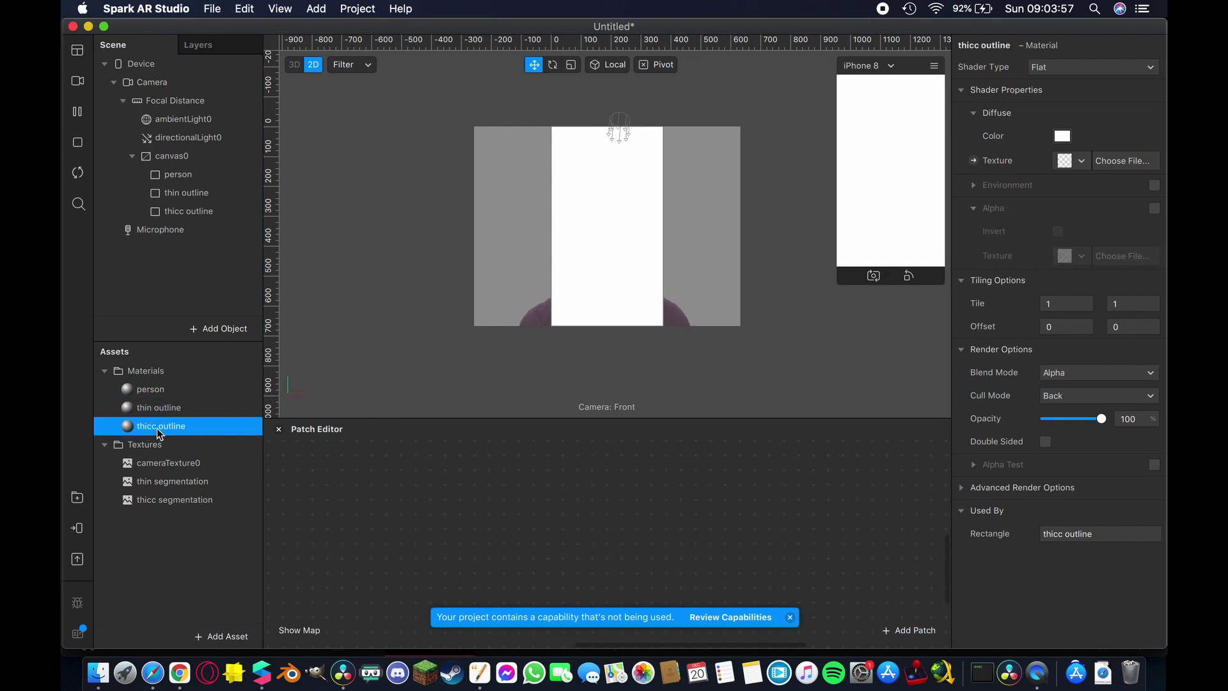
left_click(1154, 209)
left_click(1065, 255)
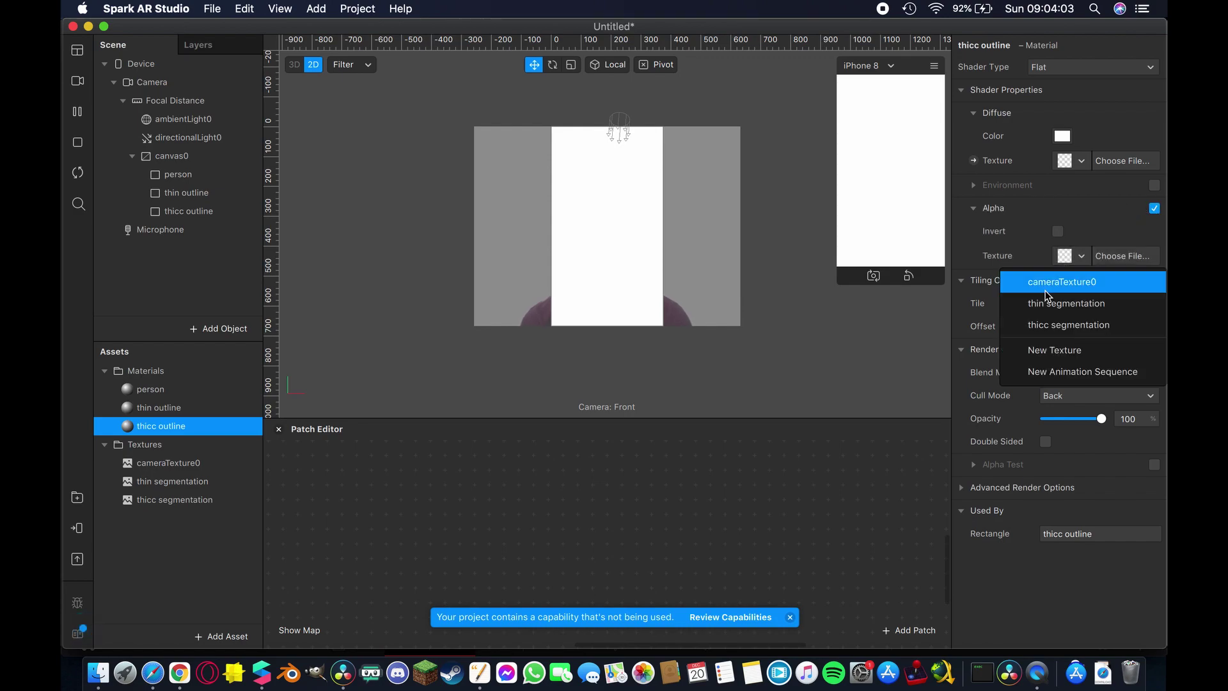
left_click(1047, 328)
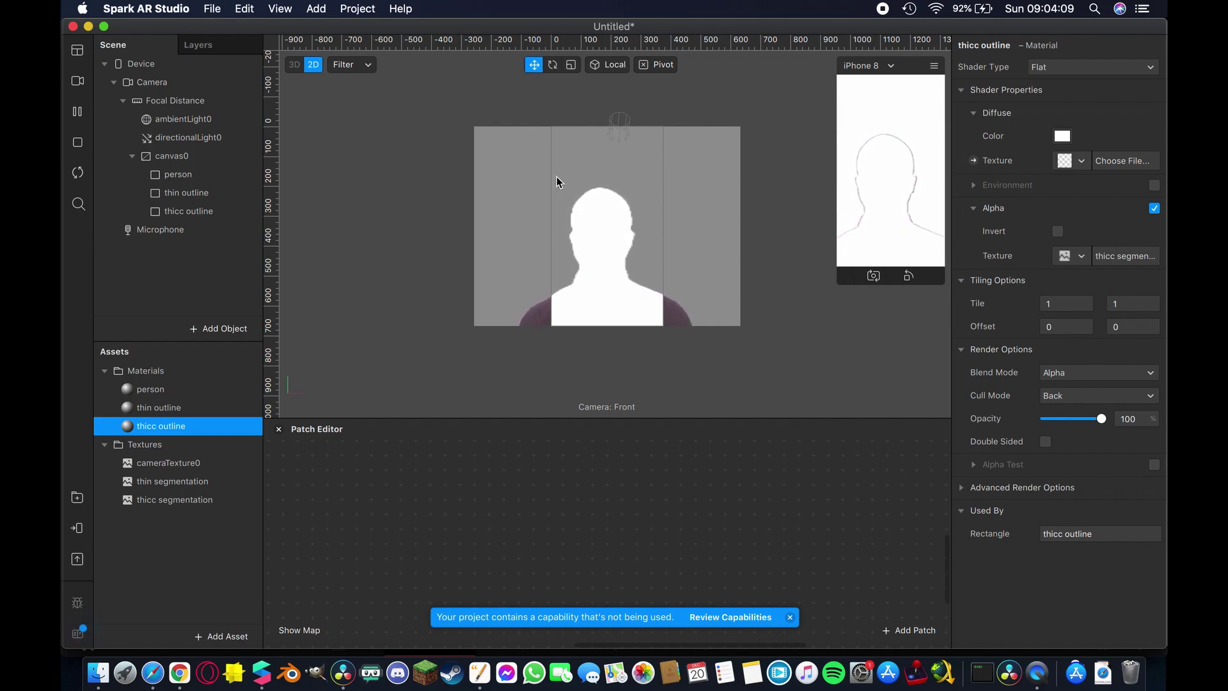
Rename layer0 to foreground in the Layers list.
left_click(204, 46)
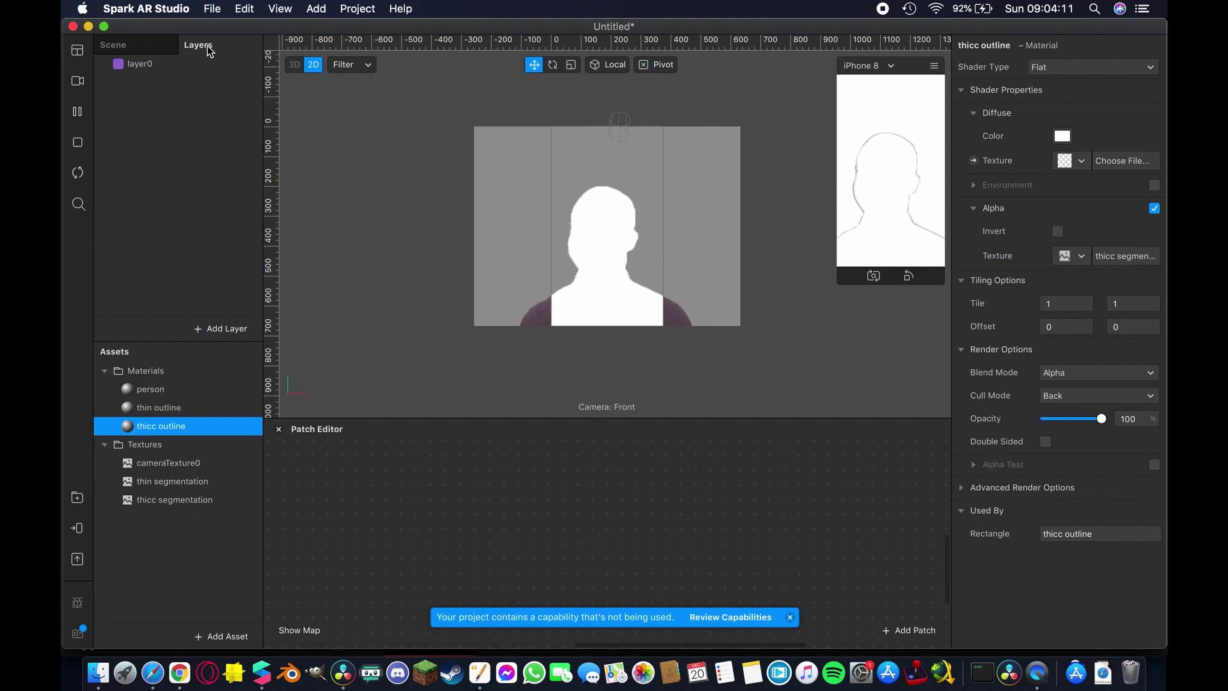
double_click(139, 64)
type("fo")
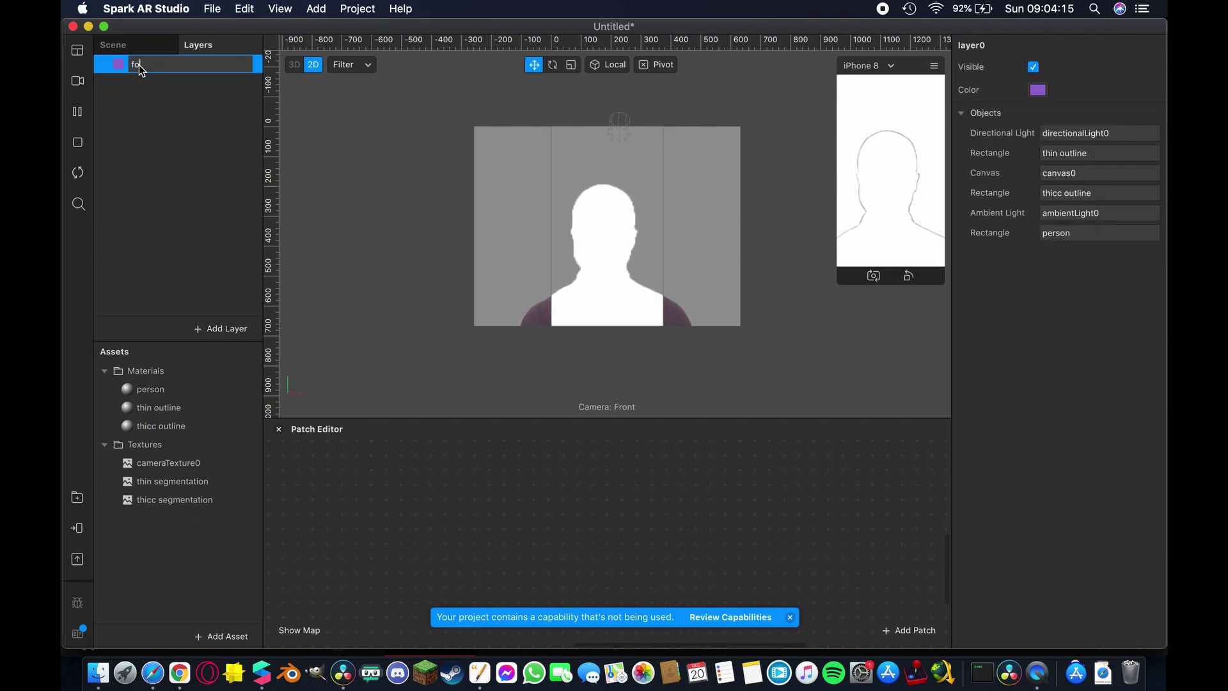
type("aceground")
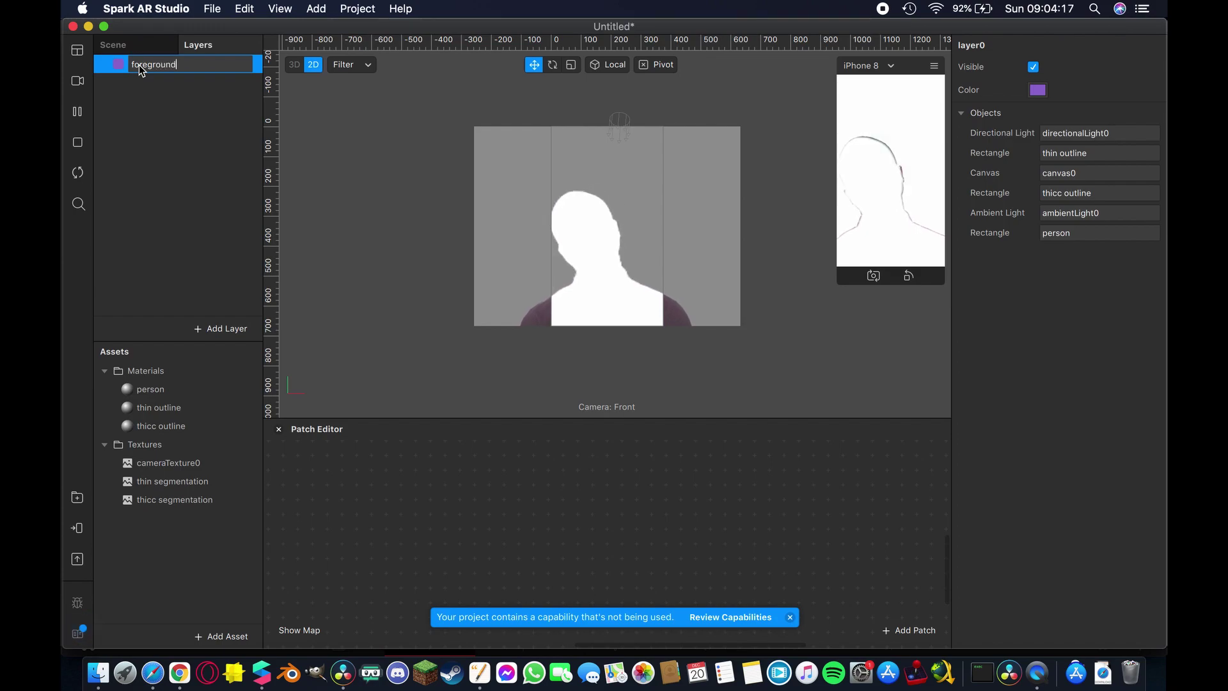
key("Return")
Add a second layer named background.
left_click(221, 329)
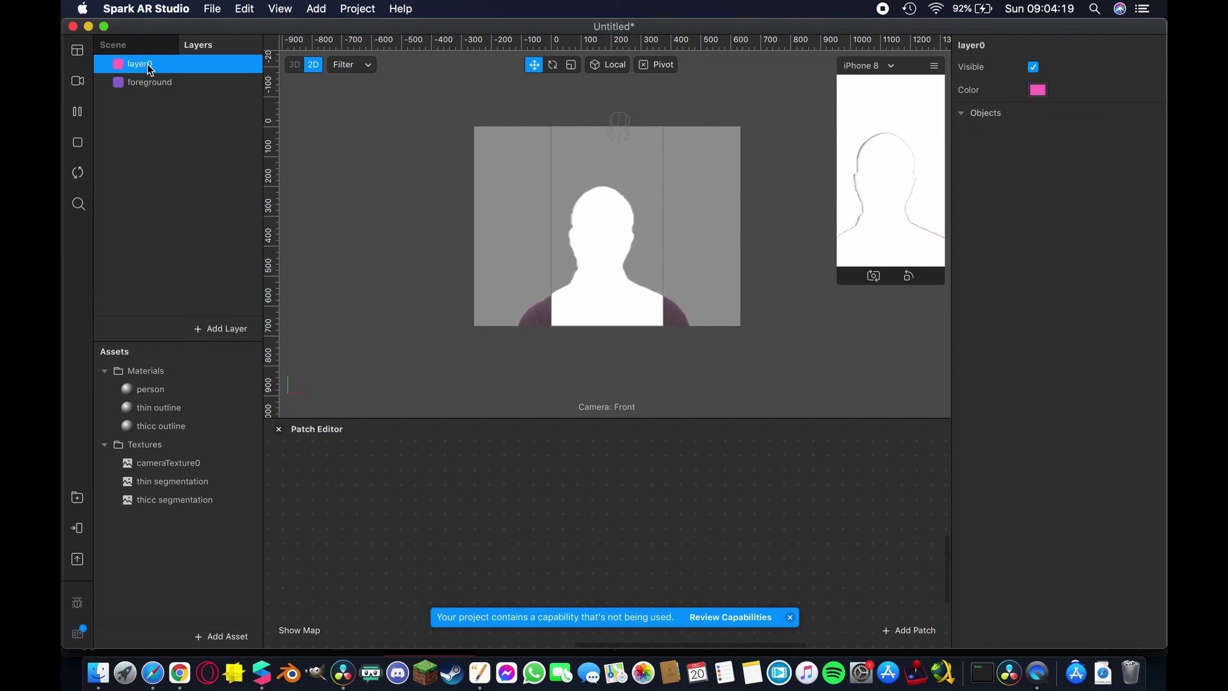
double_click(148, 69)
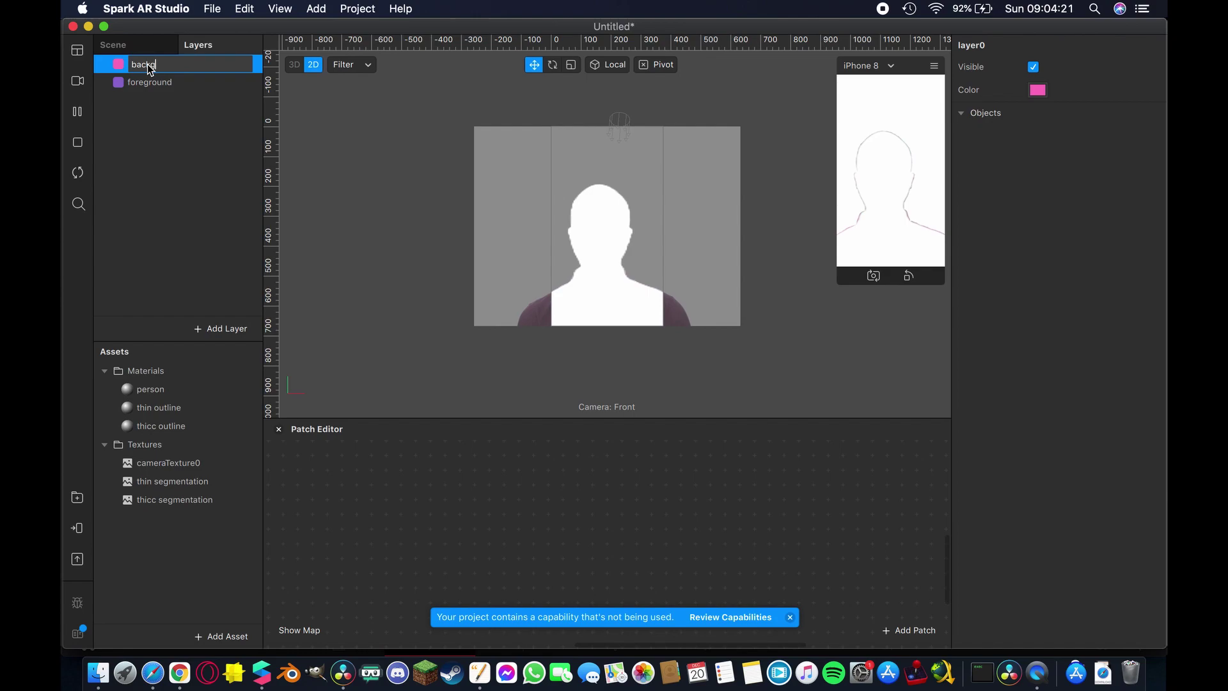
type("background")
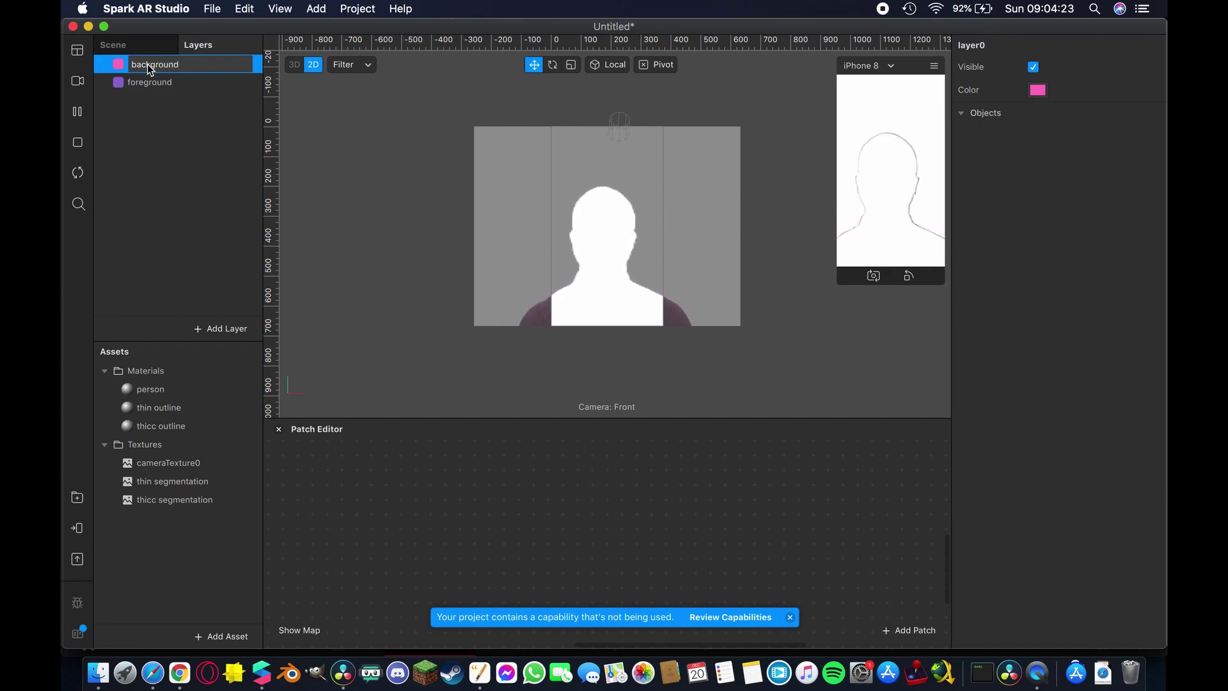
key("Return")
left_click(144, 45)
left_click(186, 192)
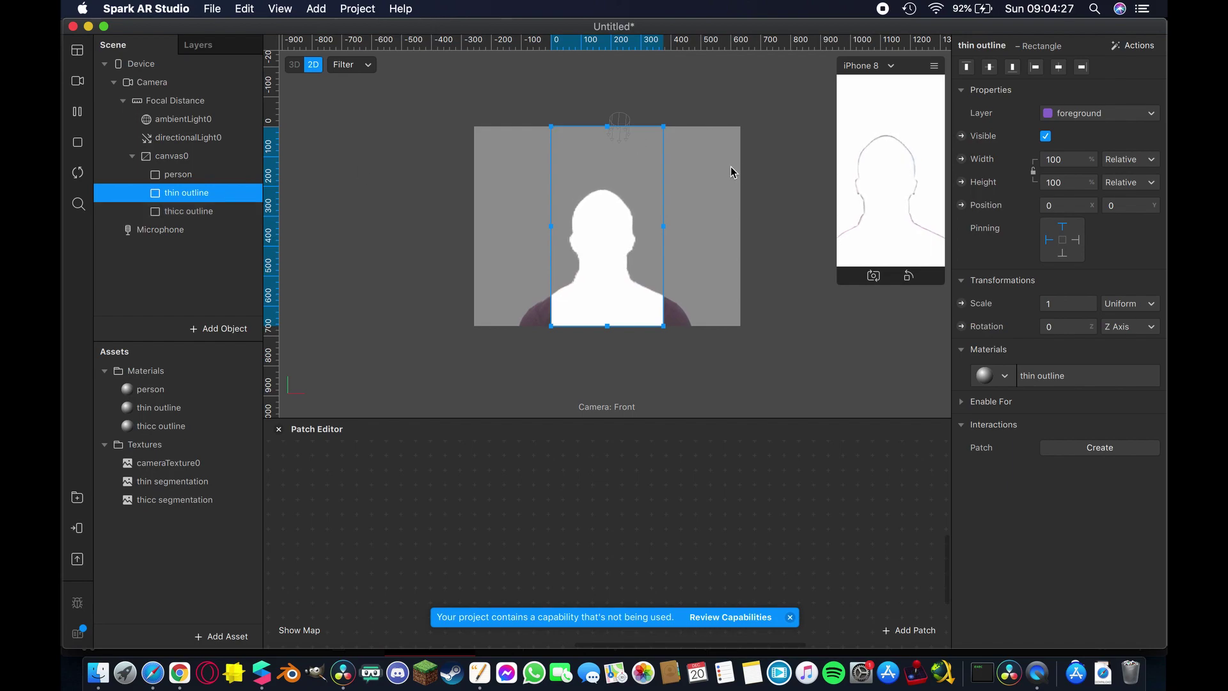
Assign the thin outline and thicc outline rectangles to the background layer.
left_click(1099, 115)
left_click(1098, 118)
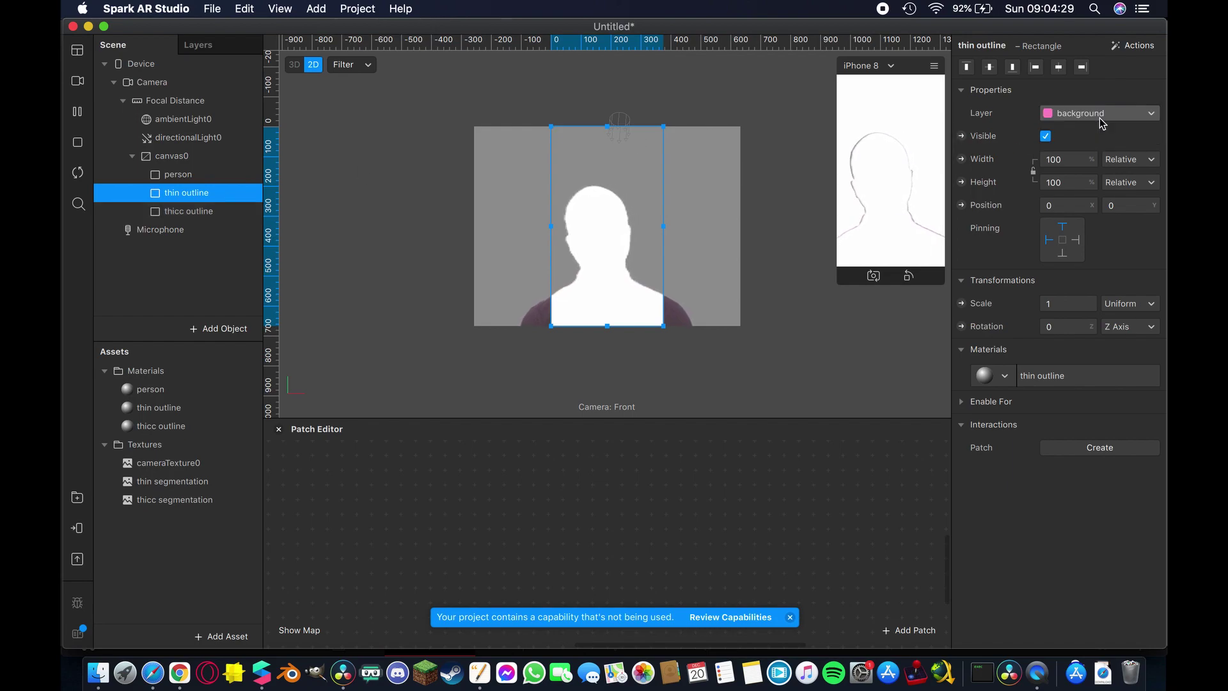
left_click(190, 211)
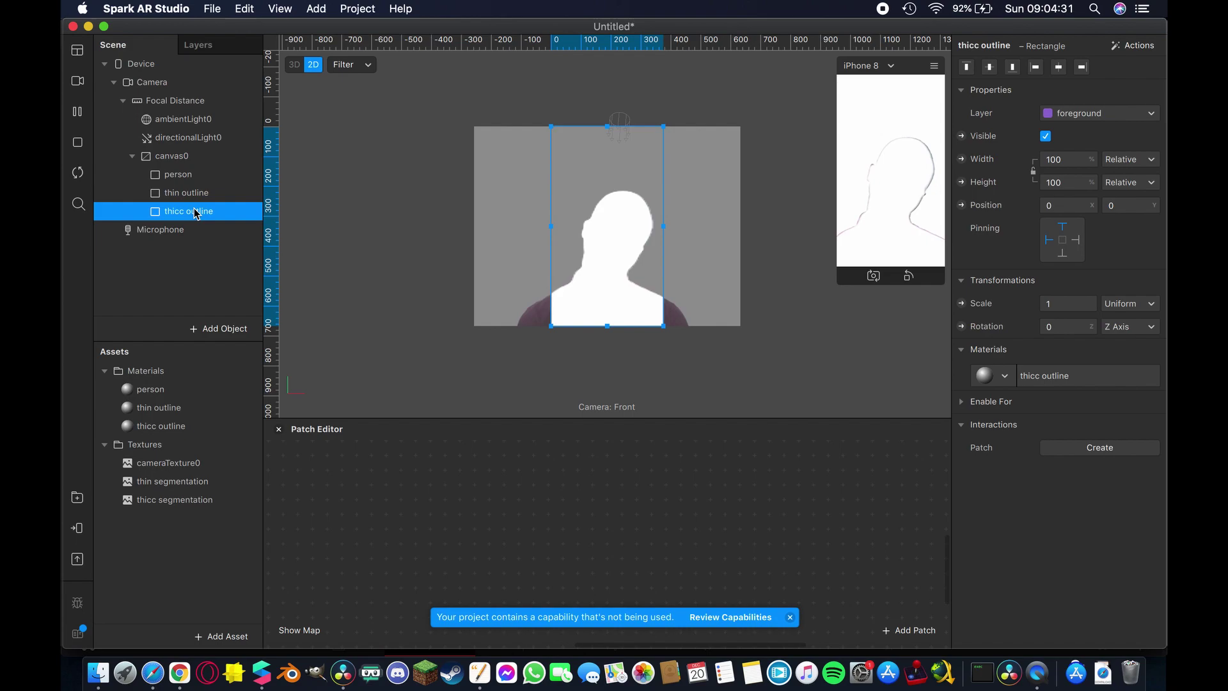
left_click(1105, 117)
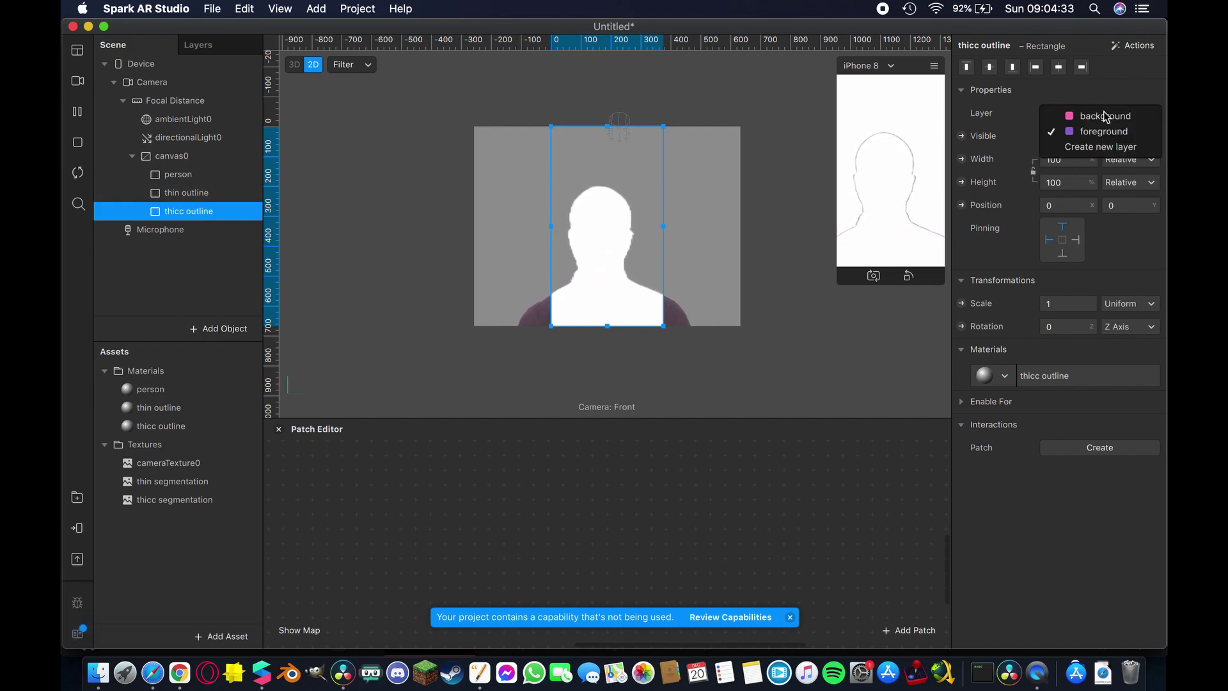
left_click(1092, 114)
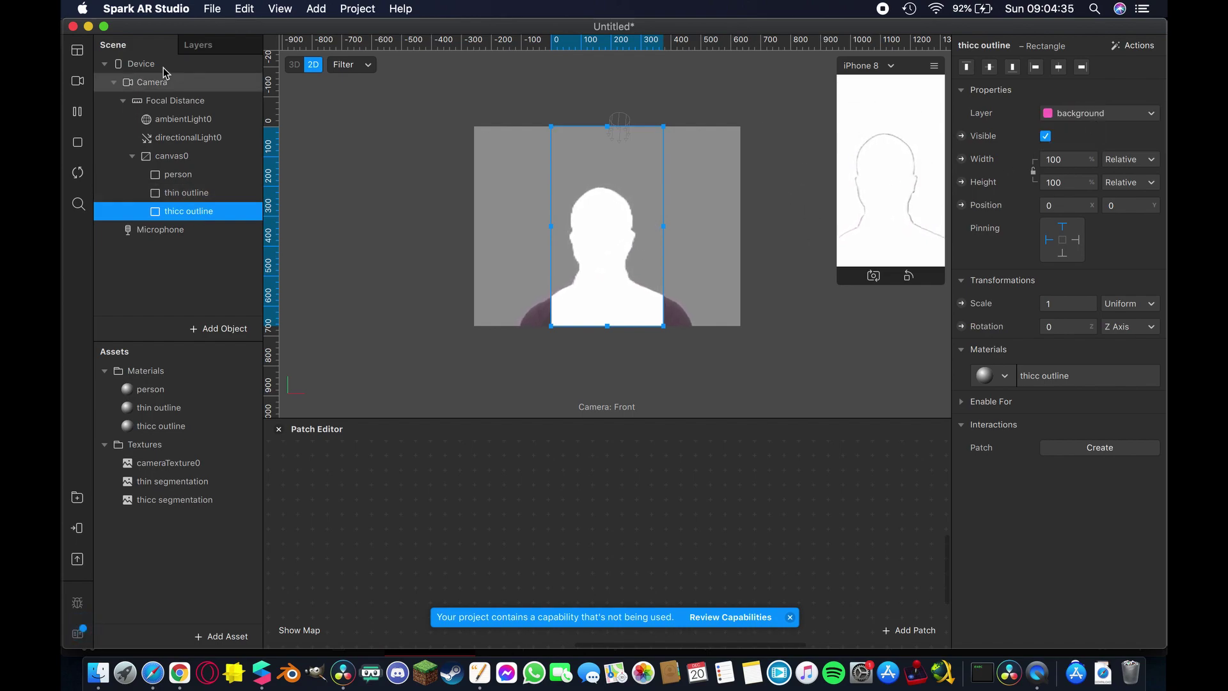
Drag the background layer below the foreground layer.
left_click(205, 44)
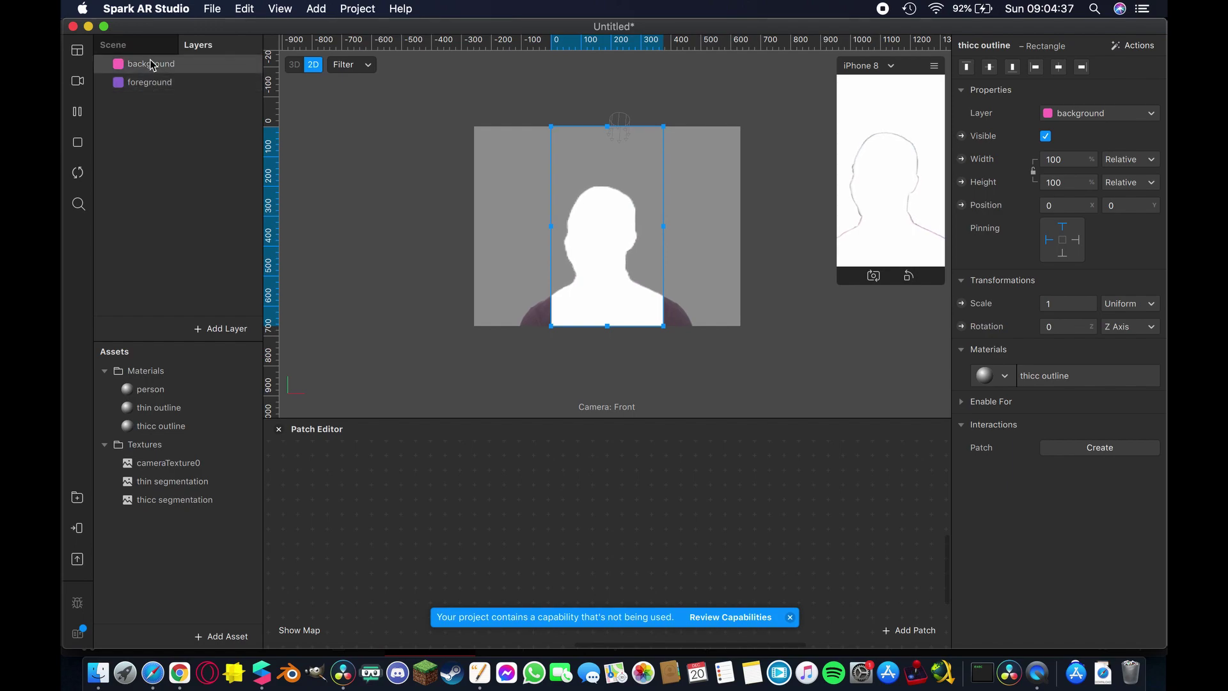
left_click_drag(167, 69, 177, 93)
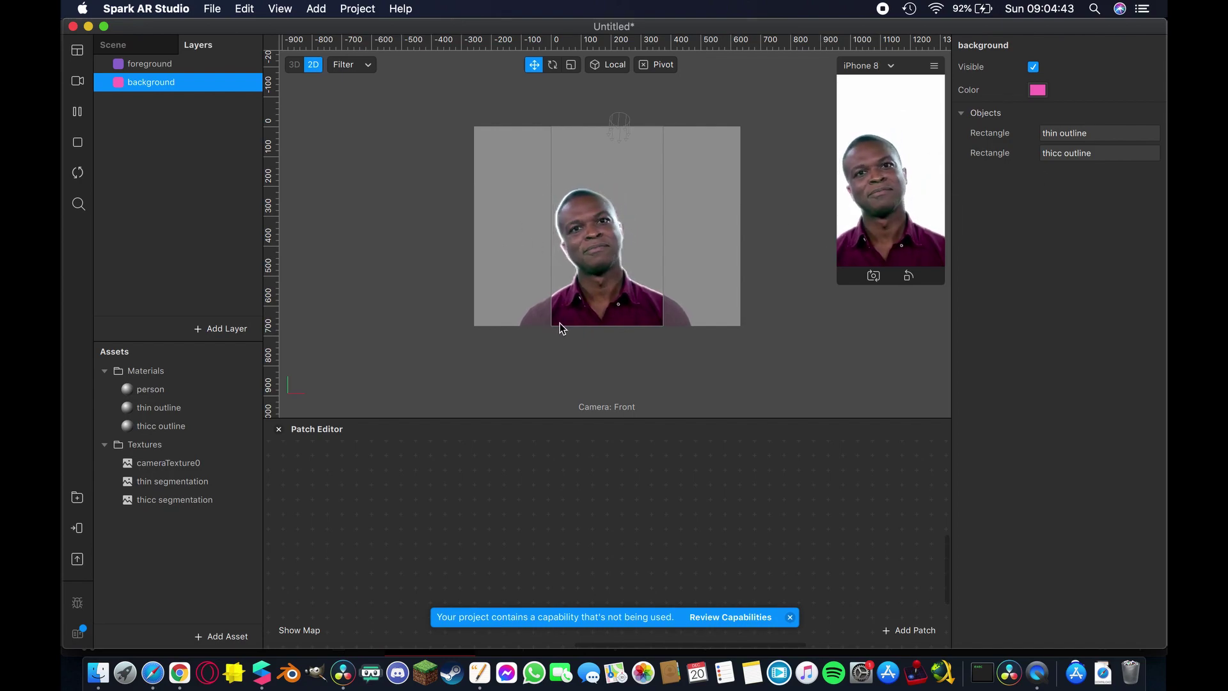
scroll(596, 216, "up", 5)
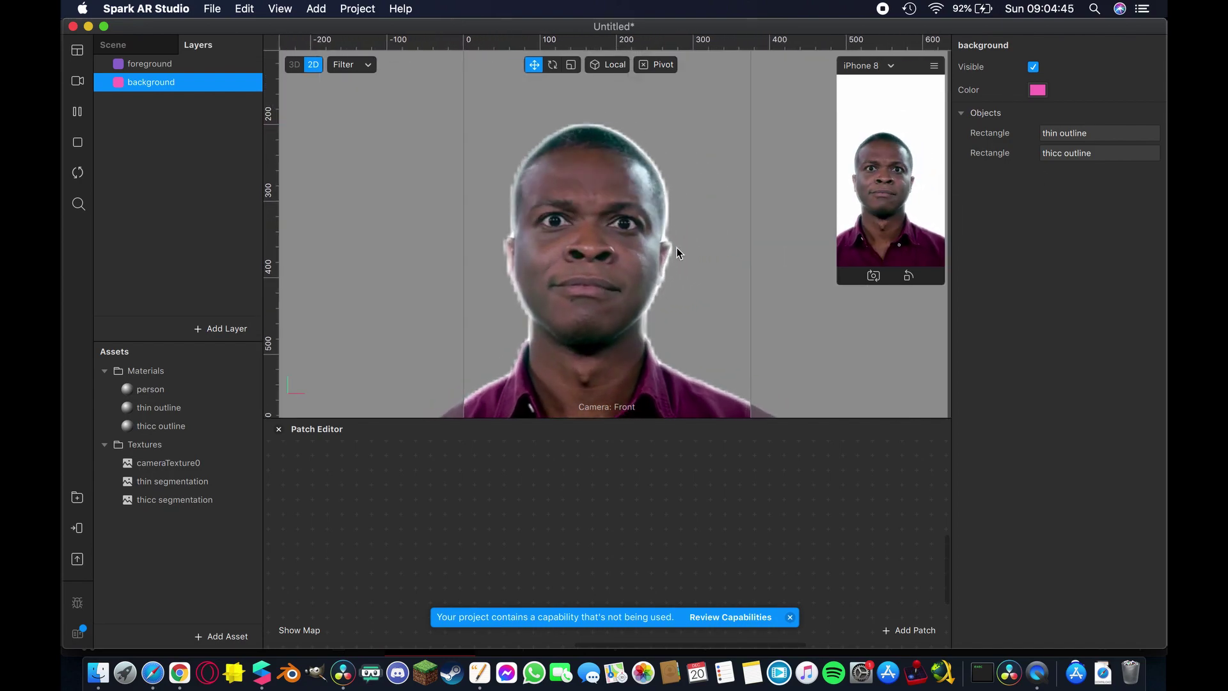
scroll(681, 251, "down", 1)
scroll(682, 251, "down", 2)
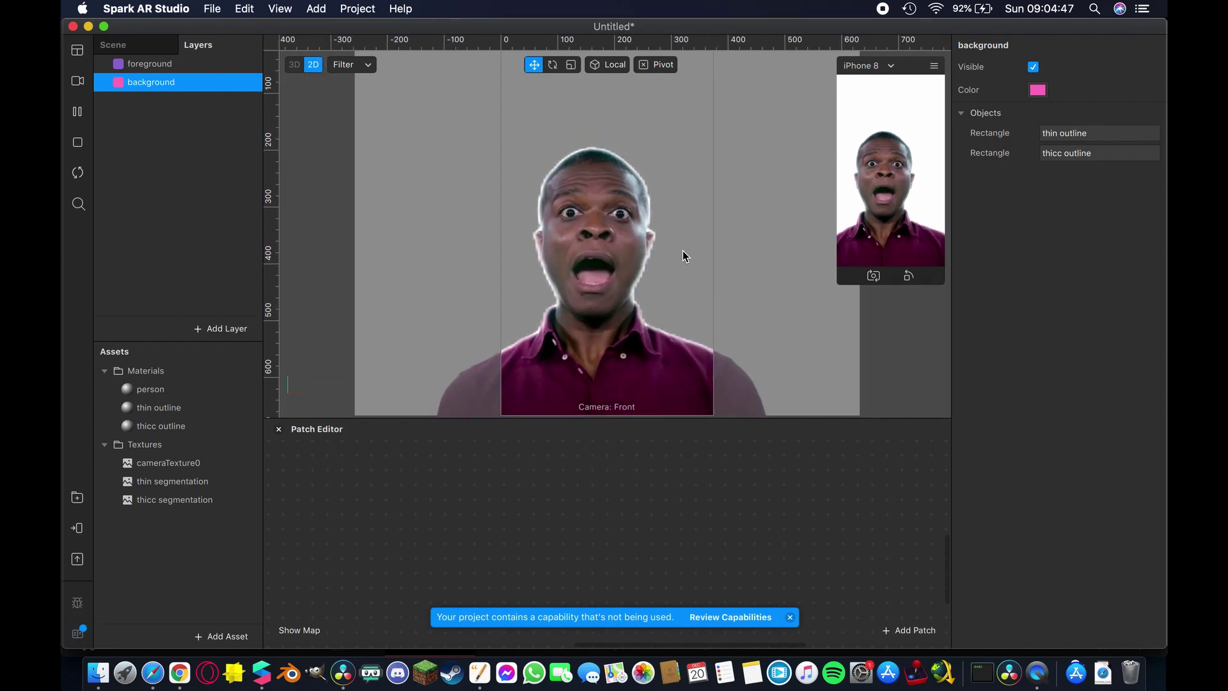
Set the thin outline material's diffuse colour to lime green.
left_click(140, 50)
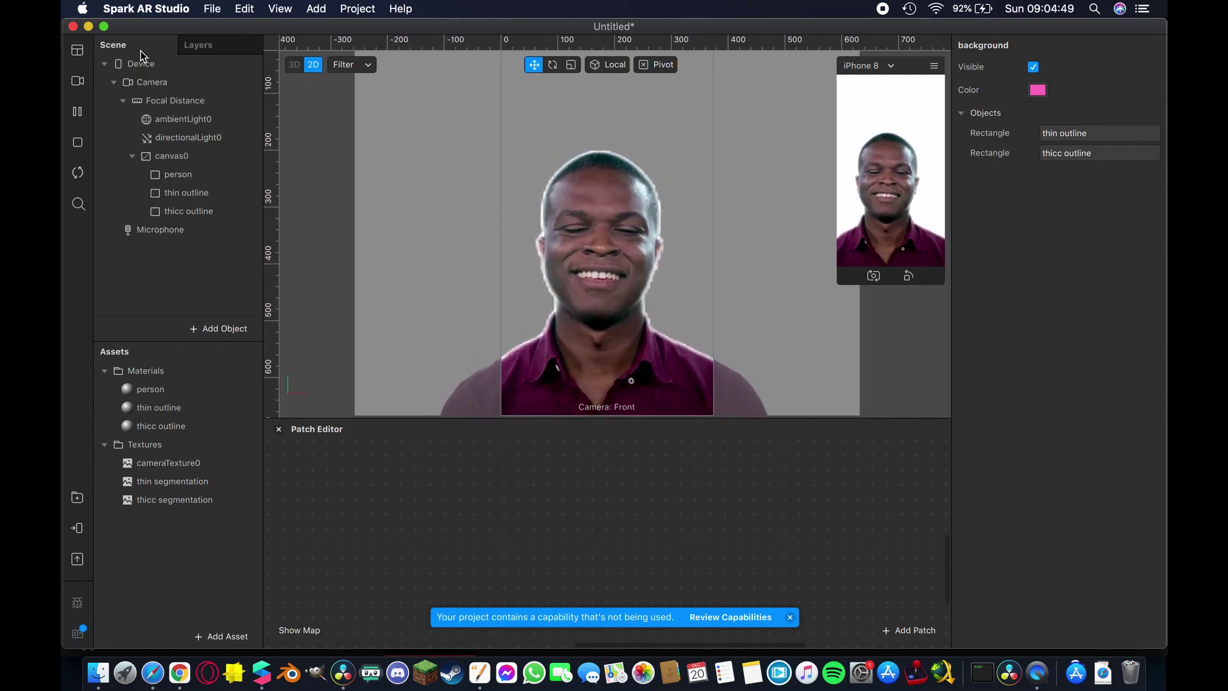
left_click(165, 407)
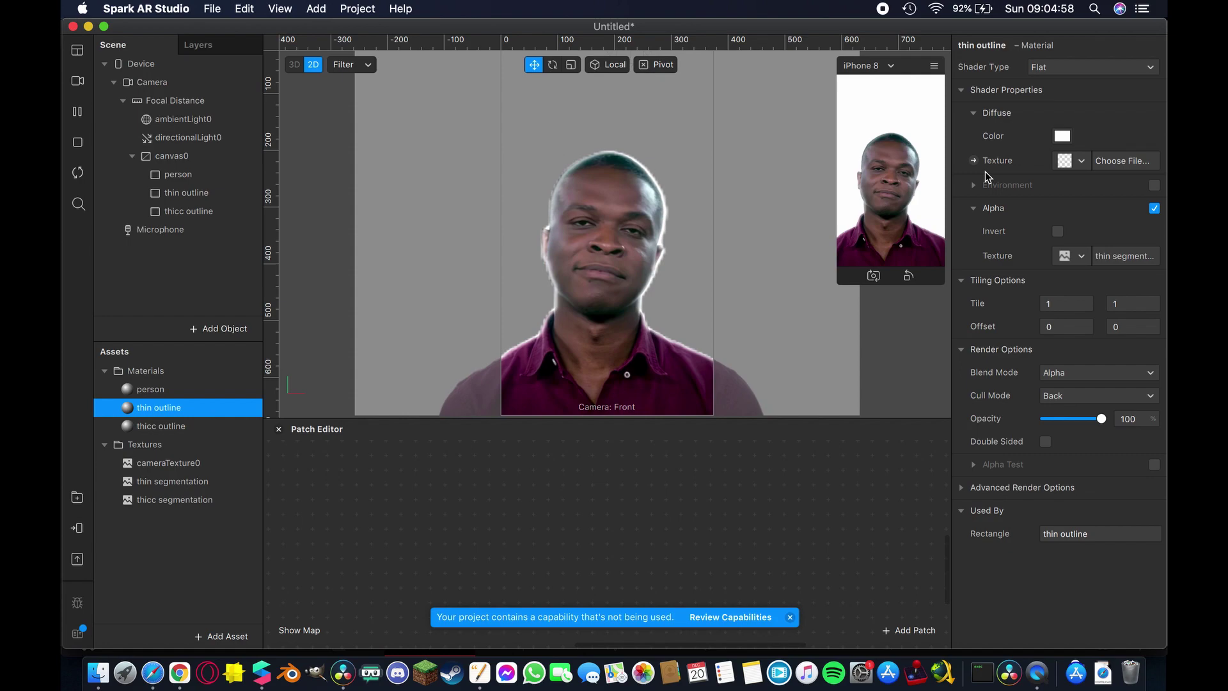
left_click(1062, 136)
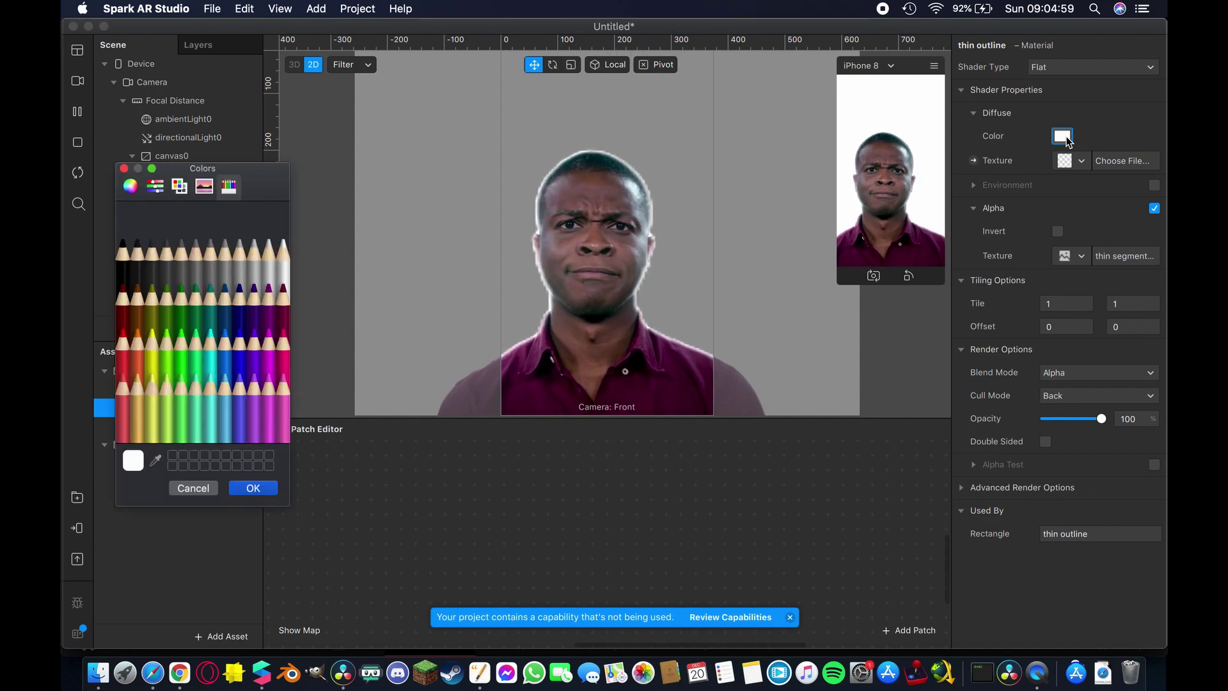
left_click(164, 347)
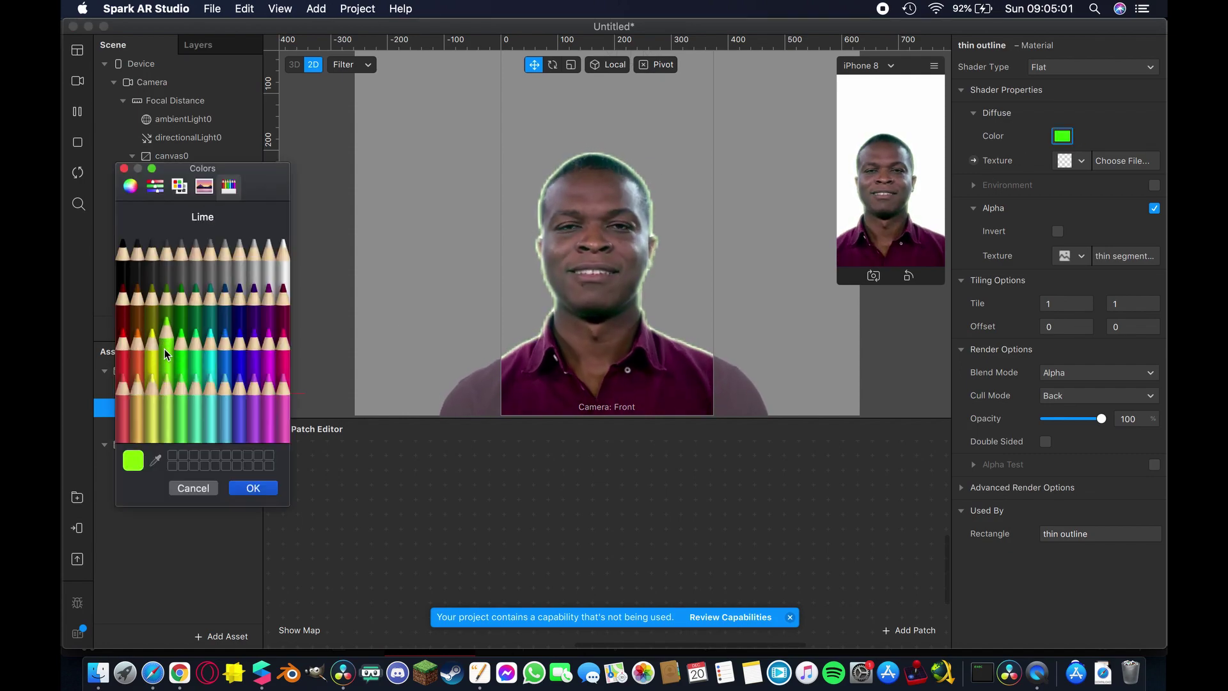
left_click(269, 493)
Set the thicc outline material's diffuse colour to Spring green.
left_click(161, 426)
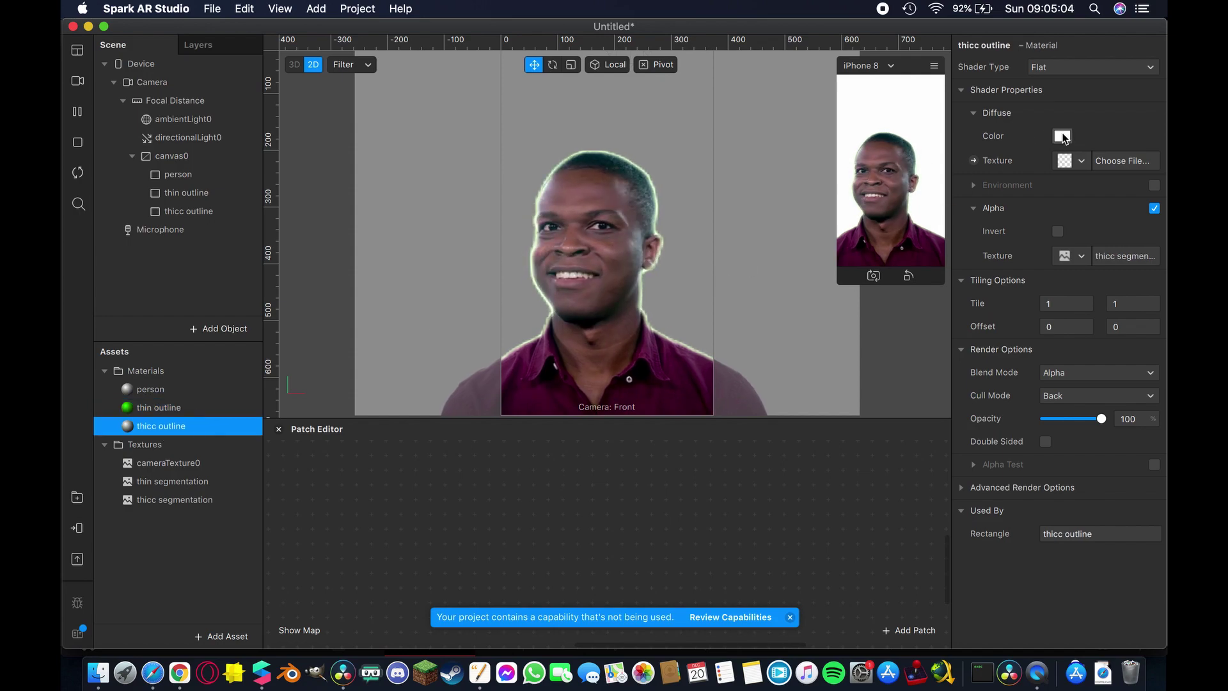
left_click(1062, 137)
left_click(183, 344)
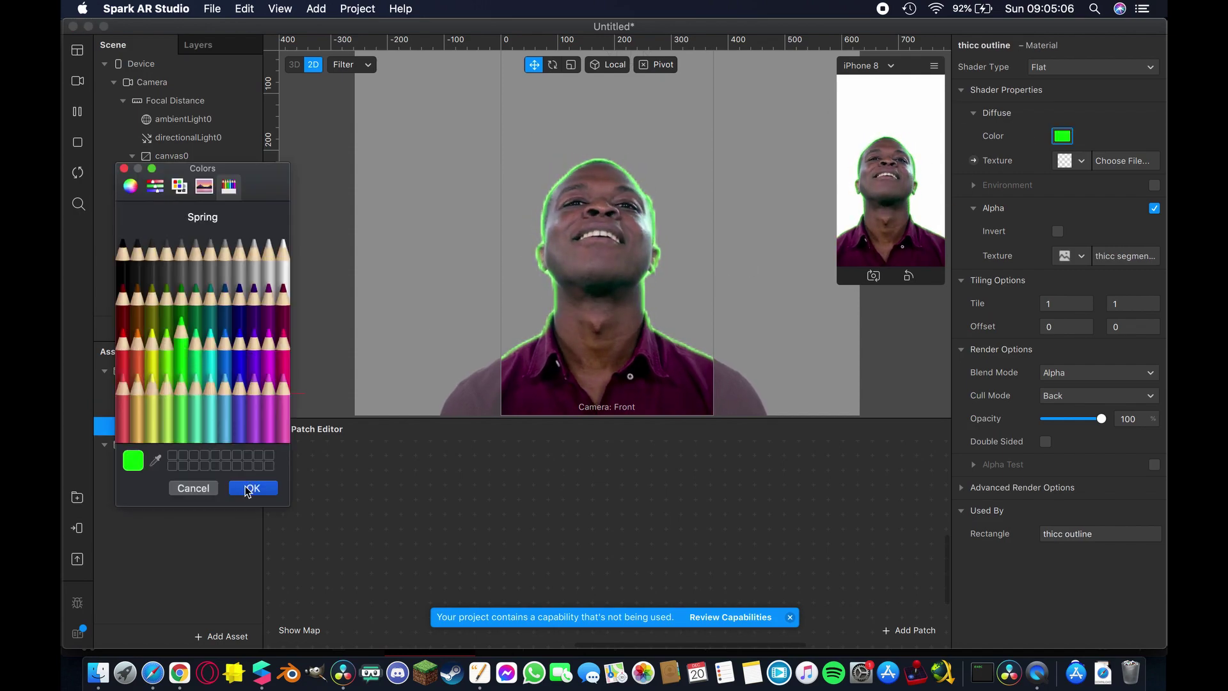
left_click(249, 489)
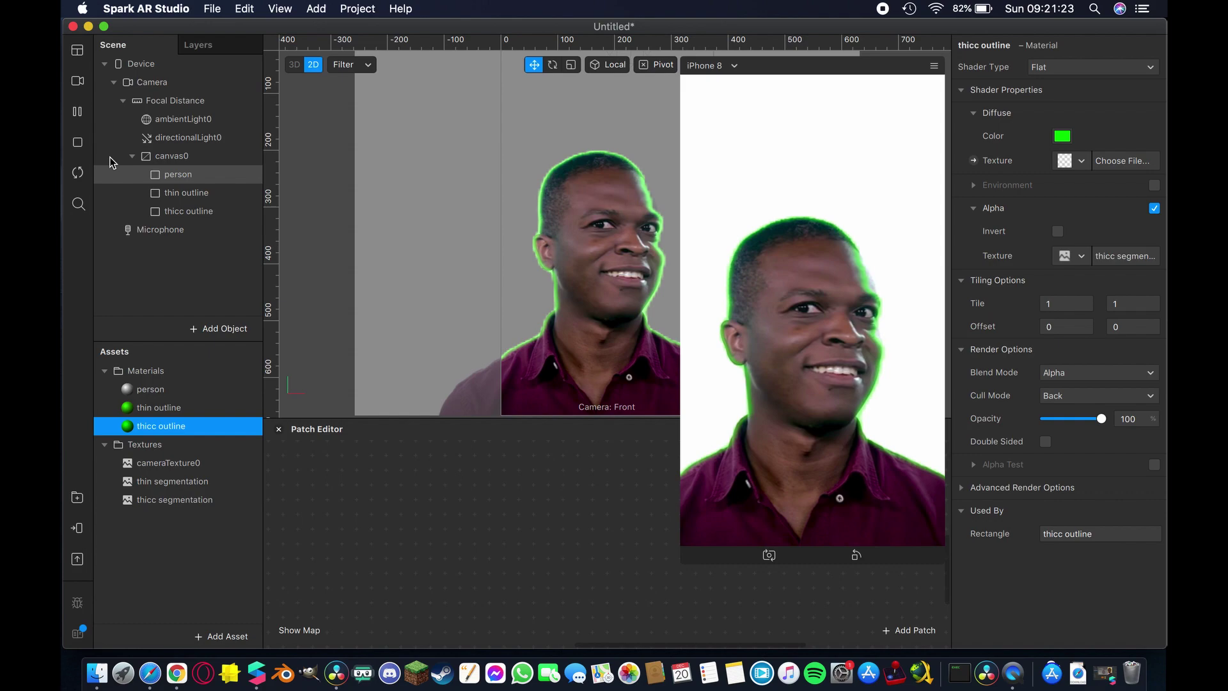
Switch the preview source to the FaceTime HD Camera (Built-in) webcam.
left_click(77, 81)
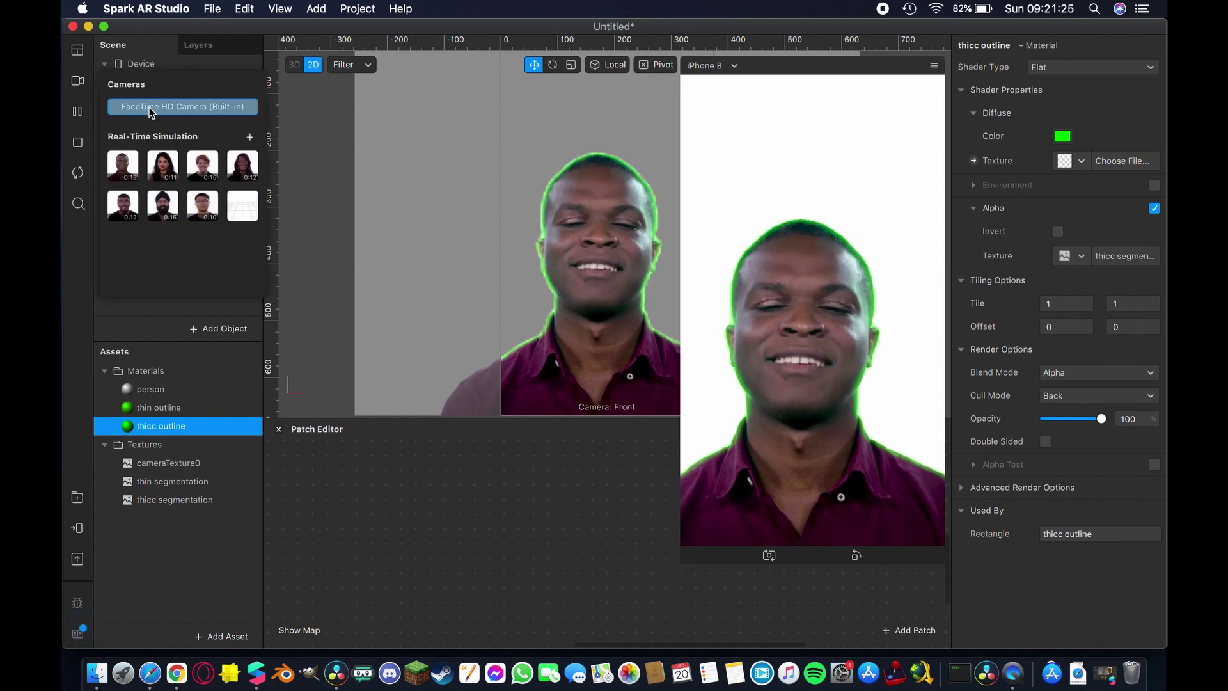
left_click(151, 108)
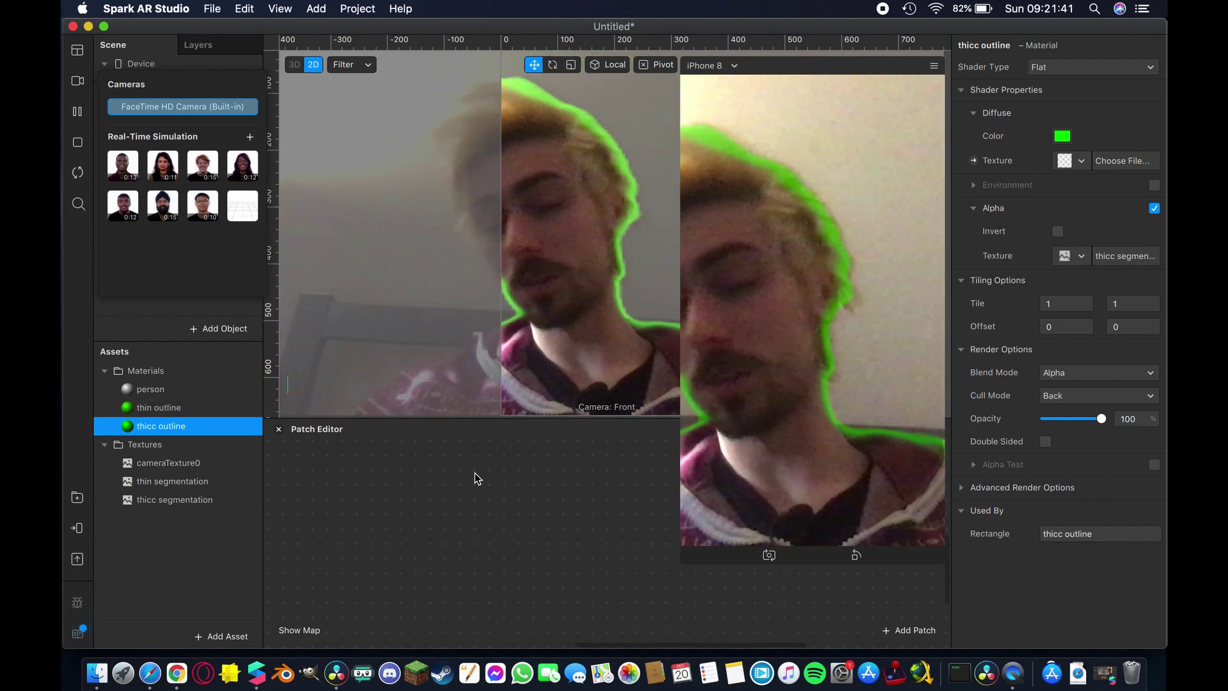
left_click(474, 476)
left_click(166, 500)
Shrink the thin segmentation Mask Size to 0.1, then enlarge it to widen the outline.
left_click(157, 483)
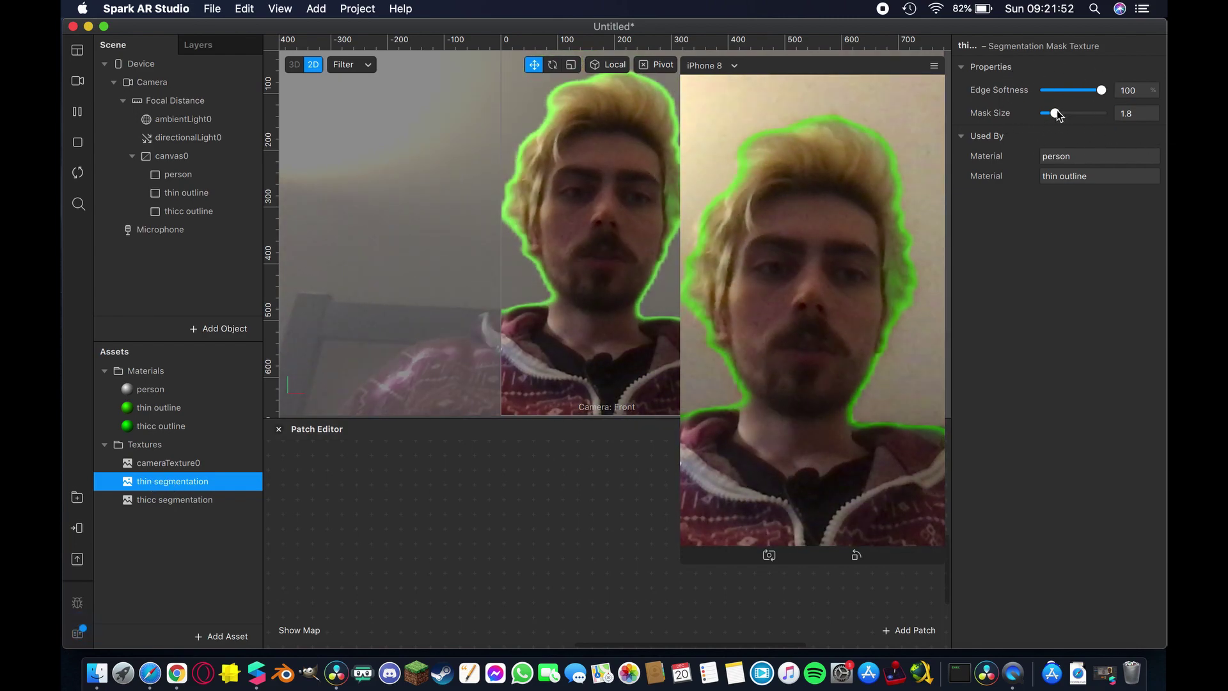
left_click_drag(1049, 115, 1039, 116)
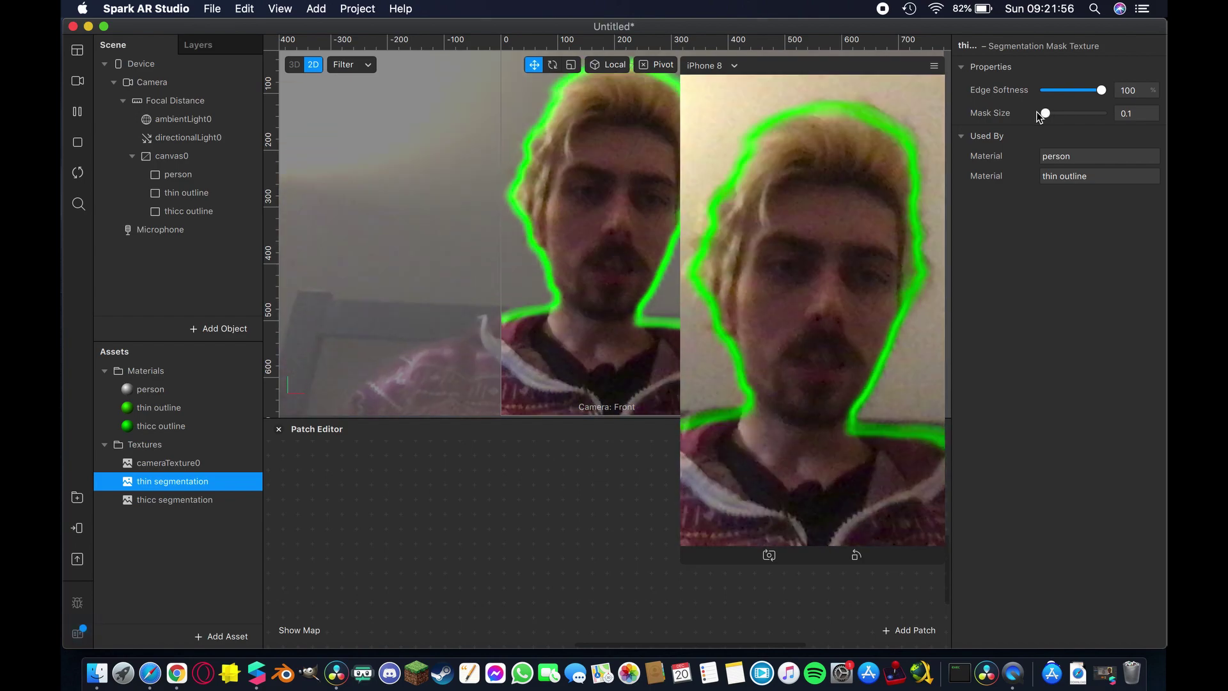
left_click_drag(1045, 115, 1106, 132)
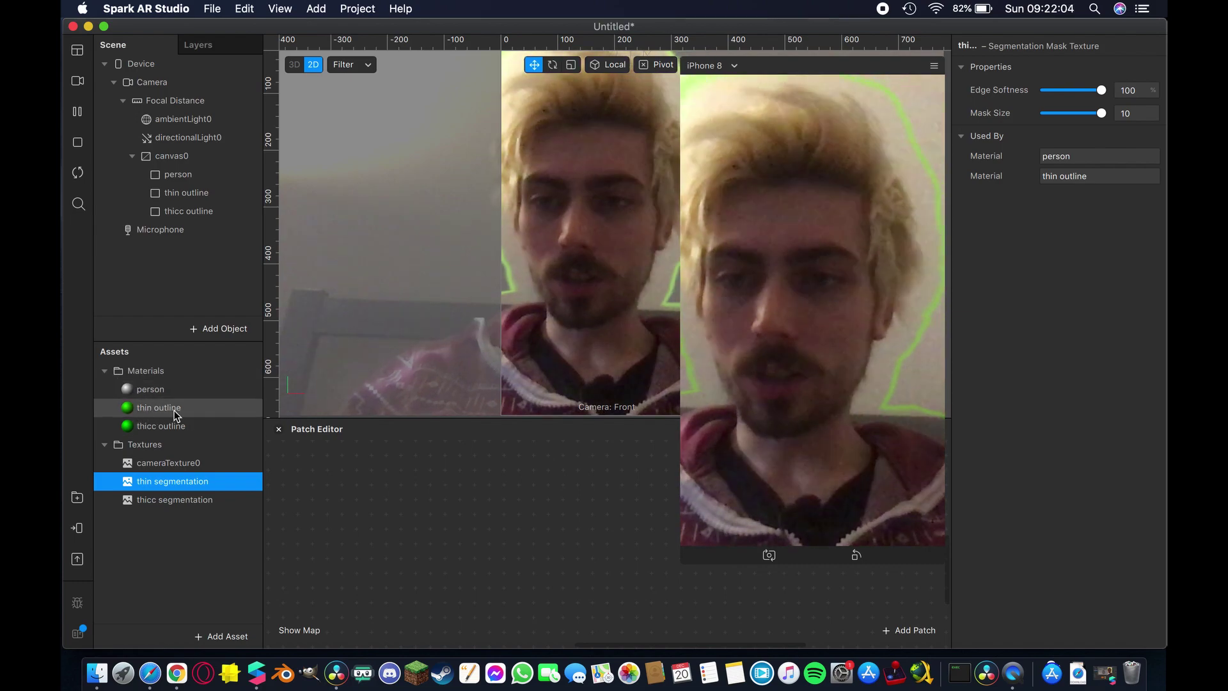
Try blue, Asparagus and Tangerine on the thin outline, cancel to keep green, then undo.
left_click(171, 408)
left_click(1062, 135)
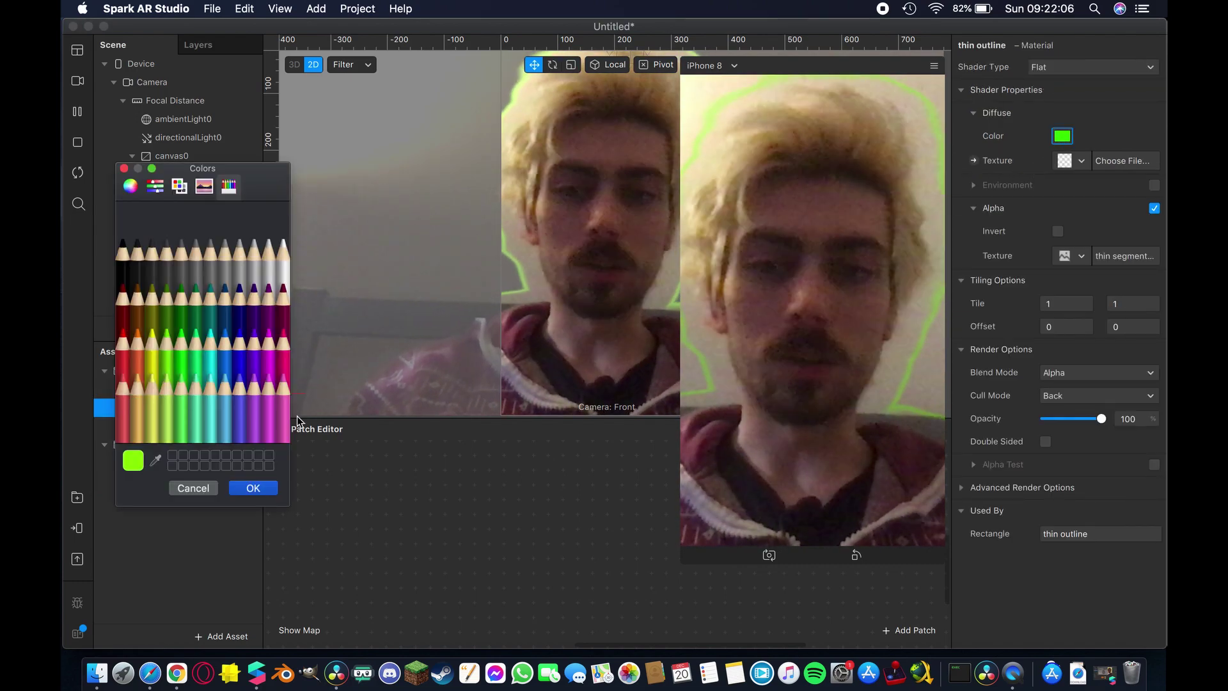
left_click(221, 364)
left_click(151, 296)
left_click(135, 334)
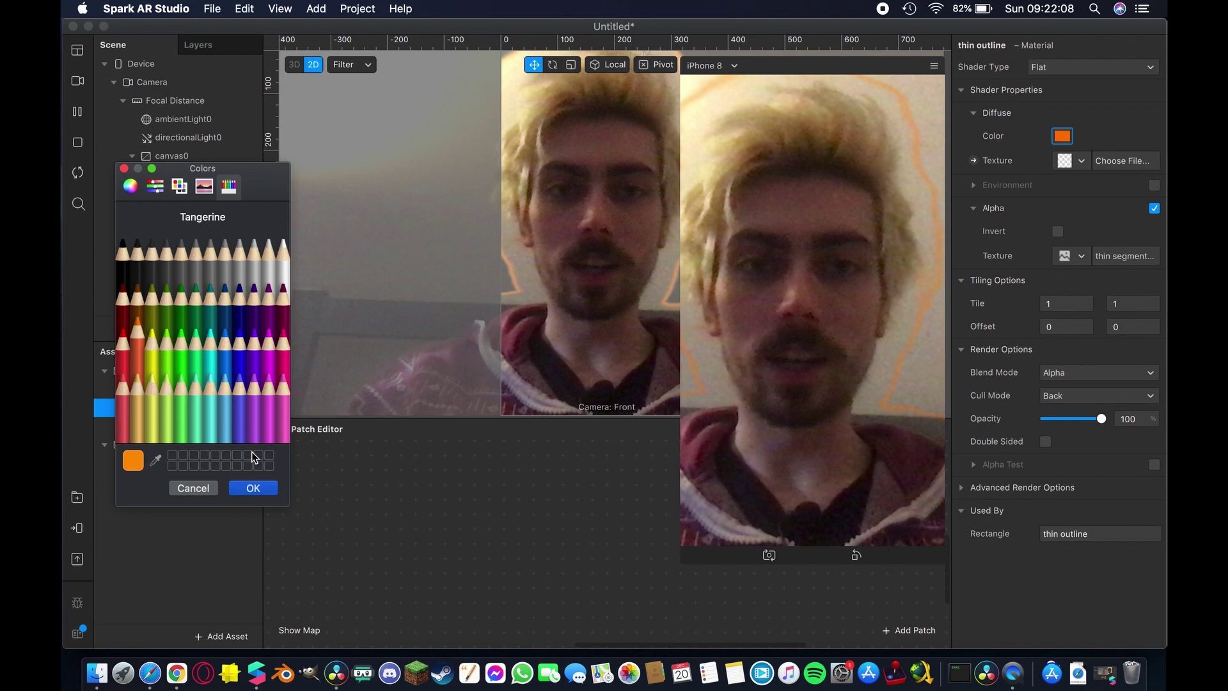
left_click(191, 488)
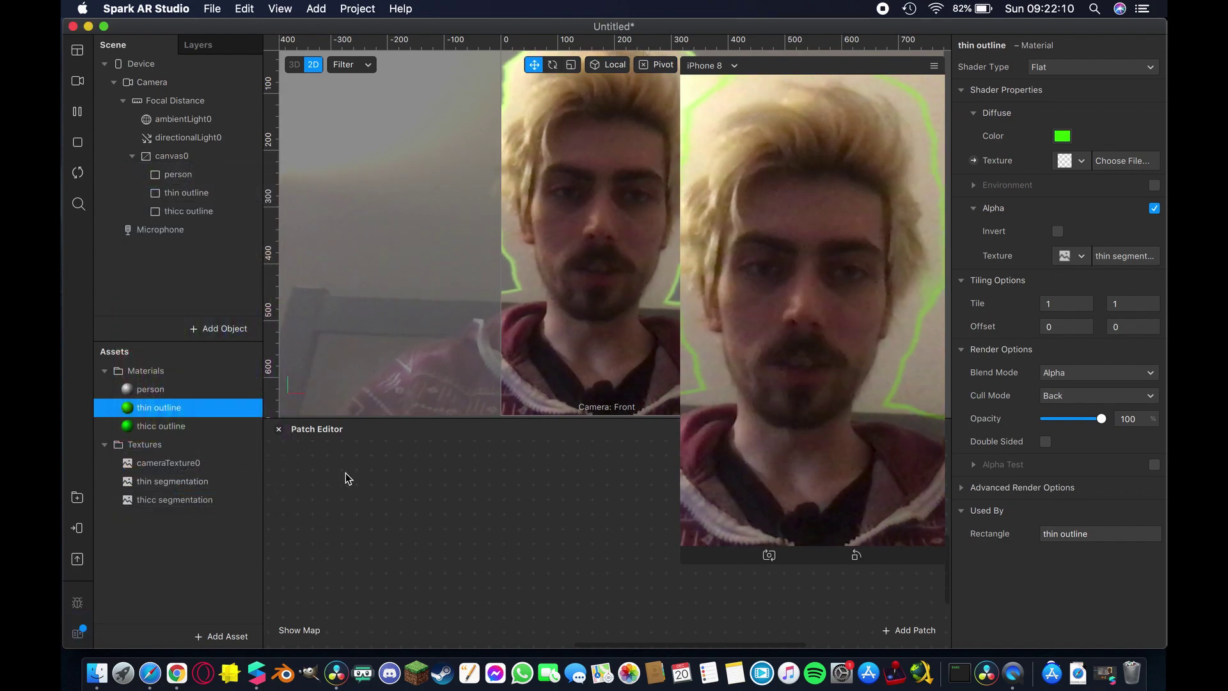
key("super+z")
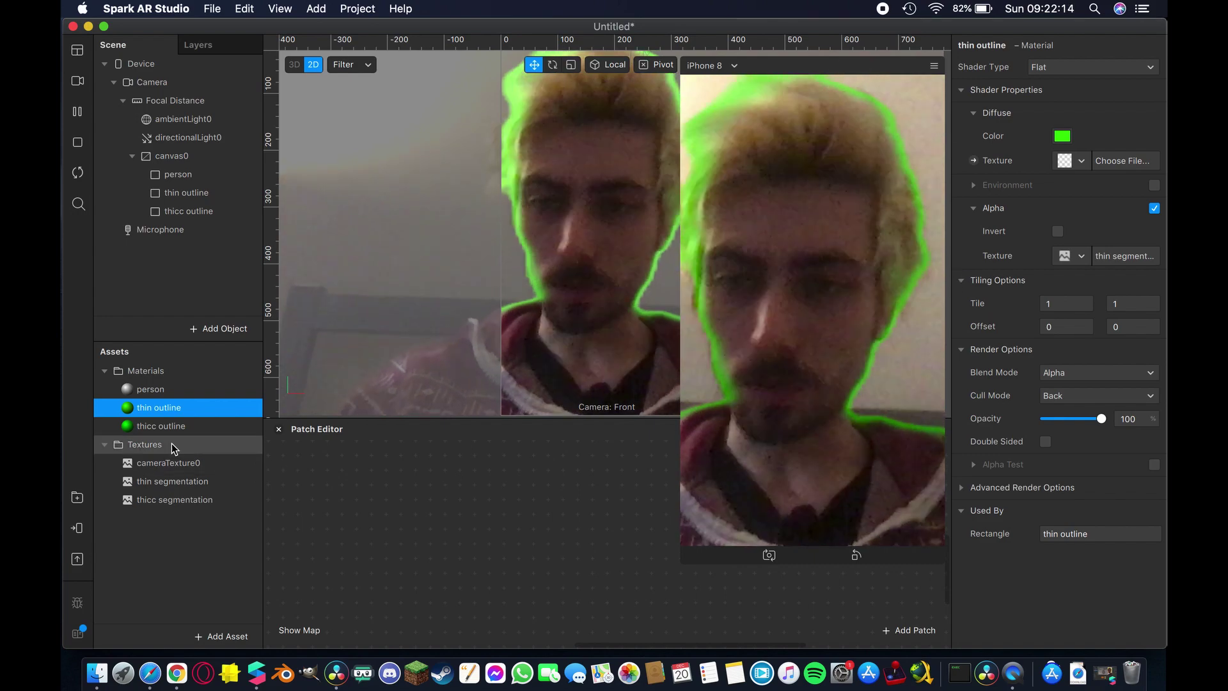
Raise the thicc segmentation Mask Size to about 5, then open the AR Library.
left_click(160, 499)
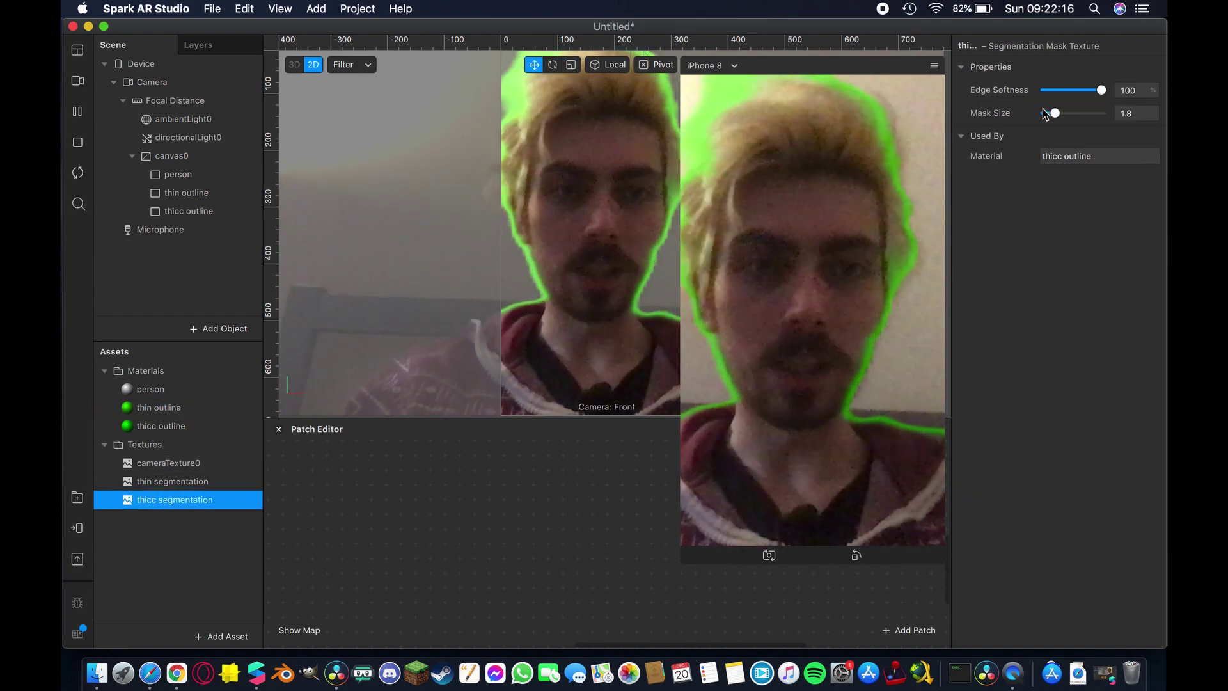
left_click_drag(1055, 114, 1084, 109)
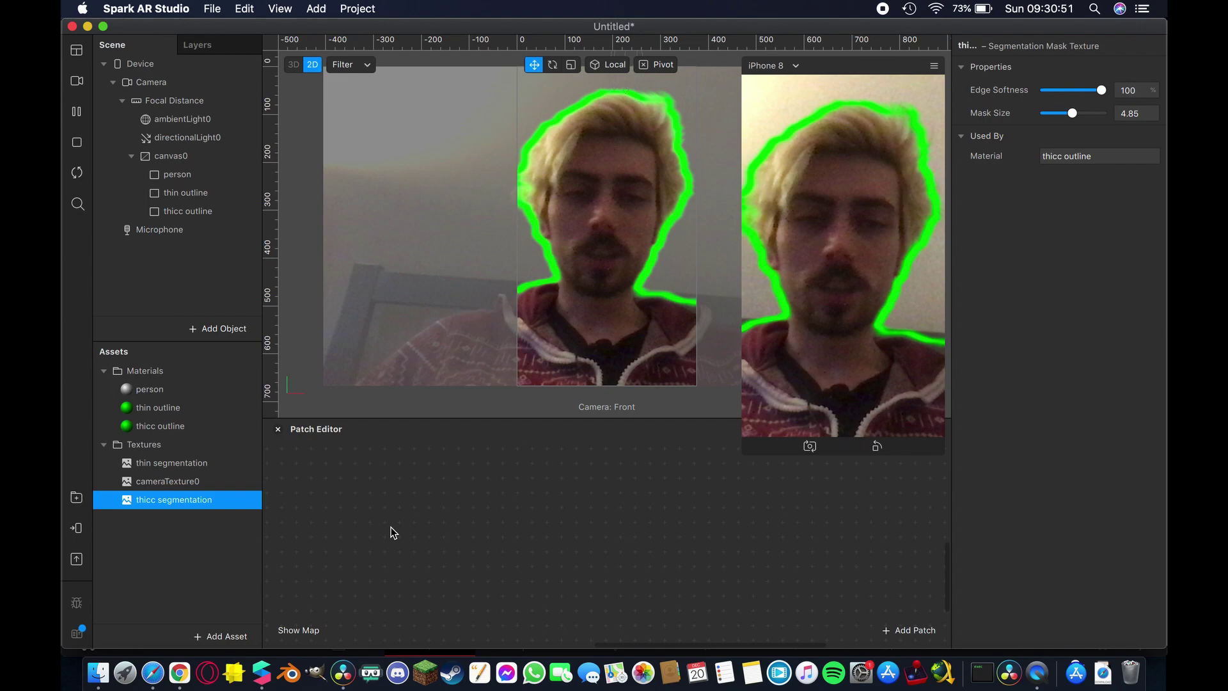
left_click(131, 426)
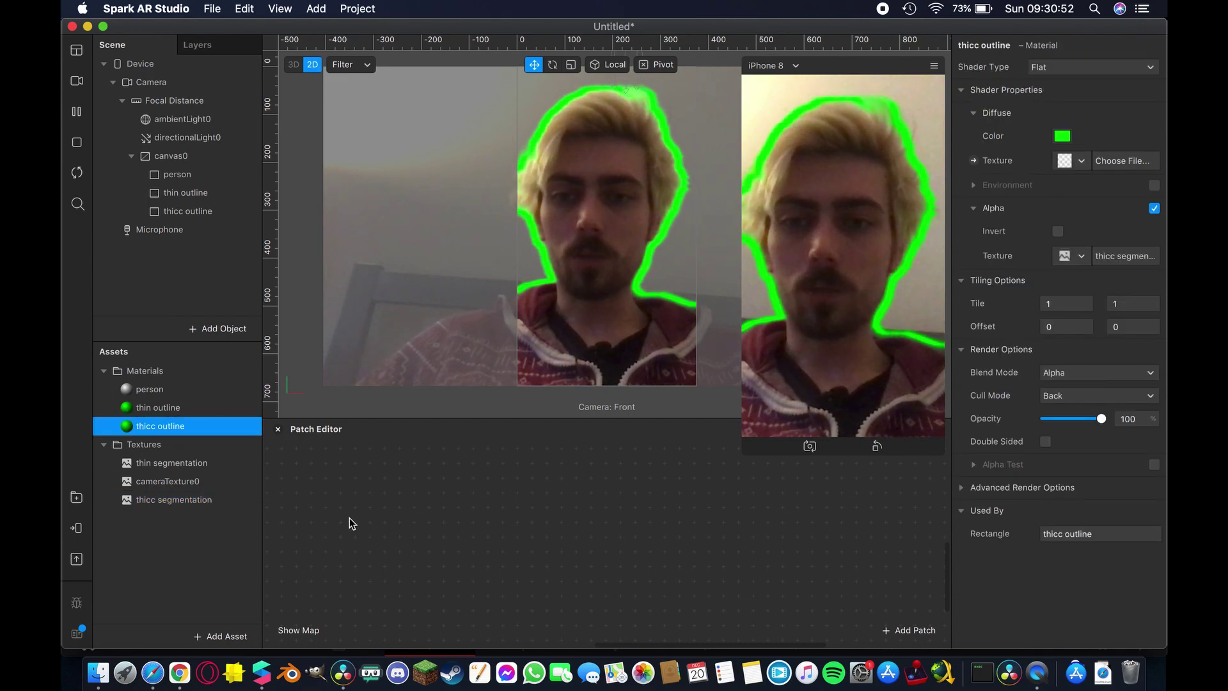
left_click(76, 499)
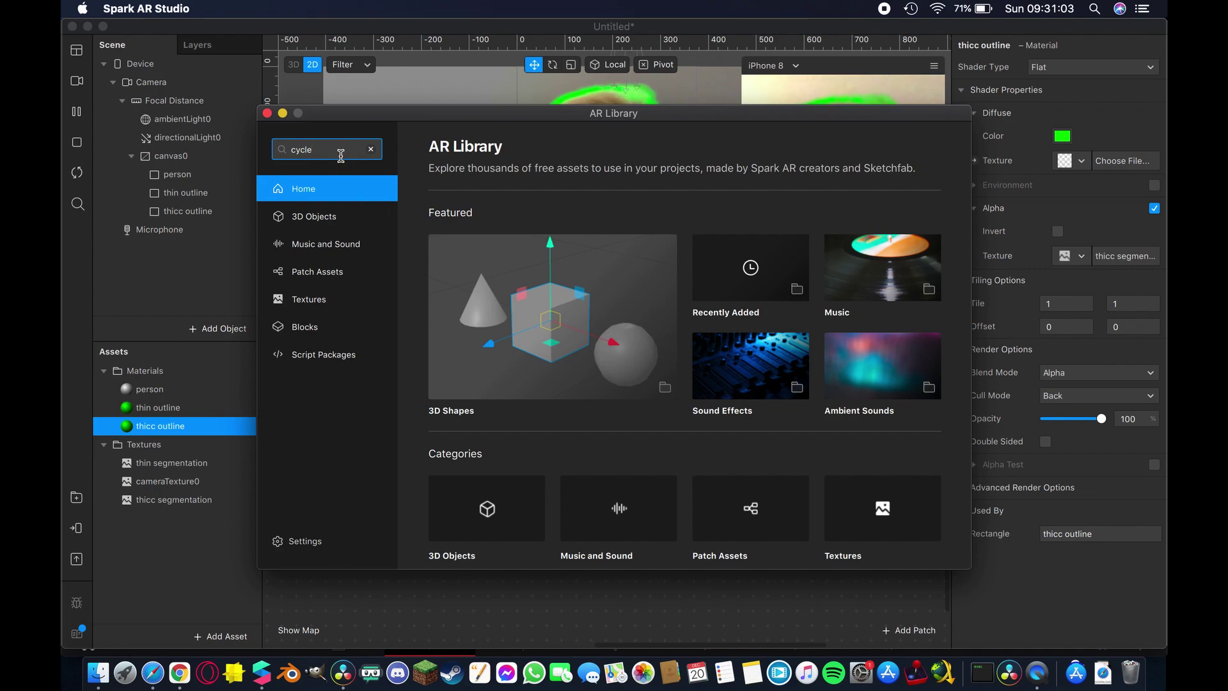
Search the AR Library for 'cycle' and import the free Color Cycle patch.
key("Return")
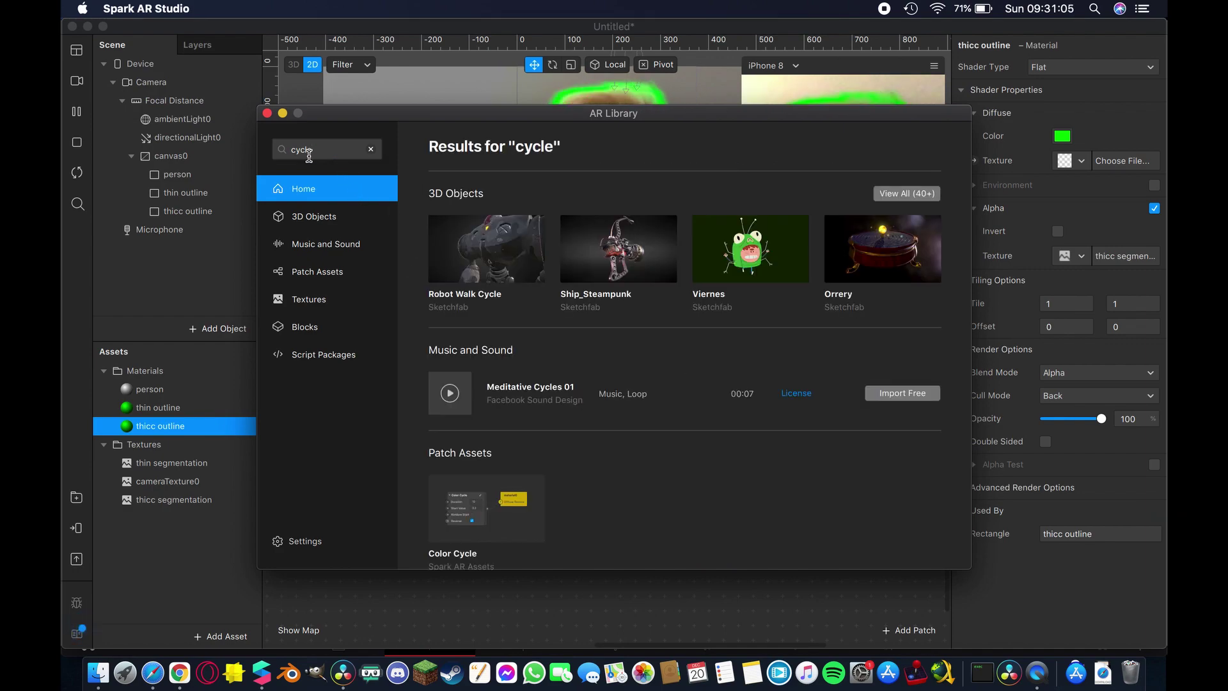
left_click(451, 510)
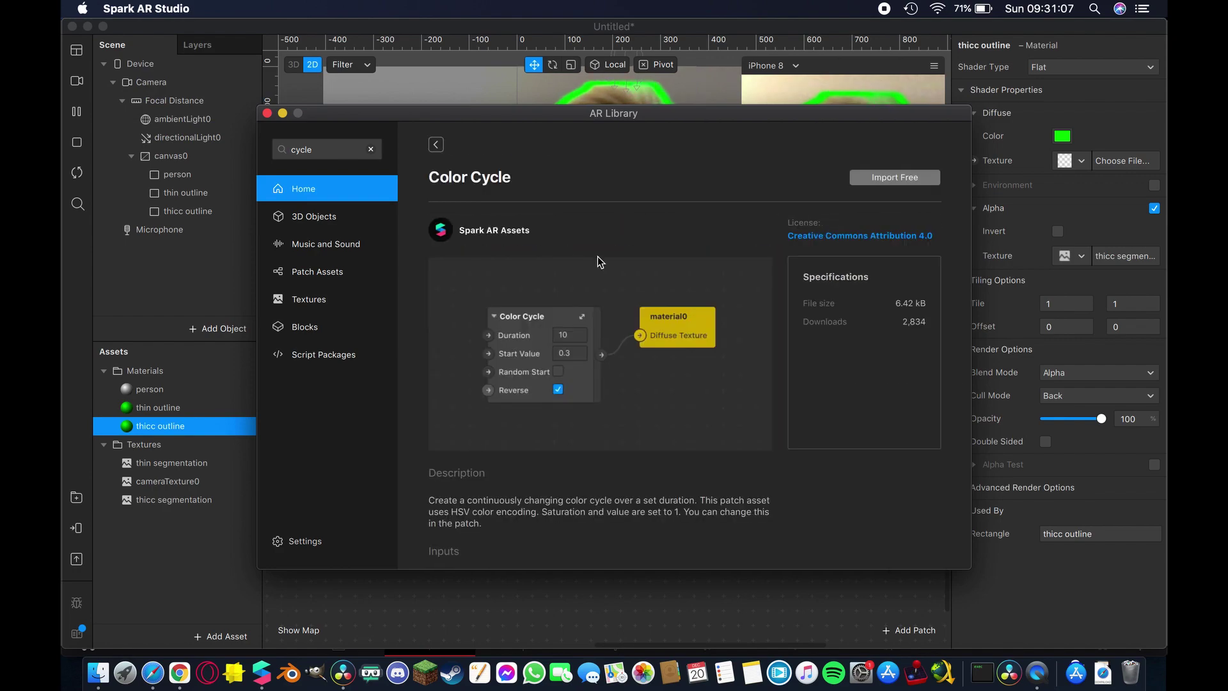
left_click(878, 186)
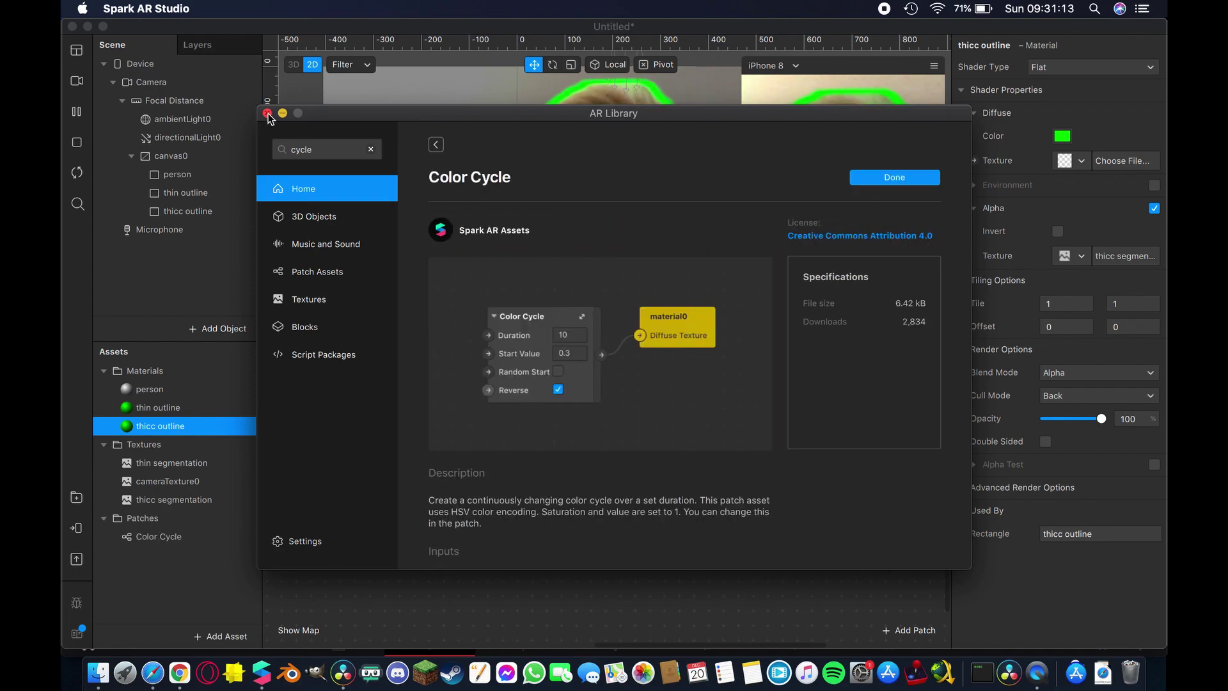
left_click(267, 114)
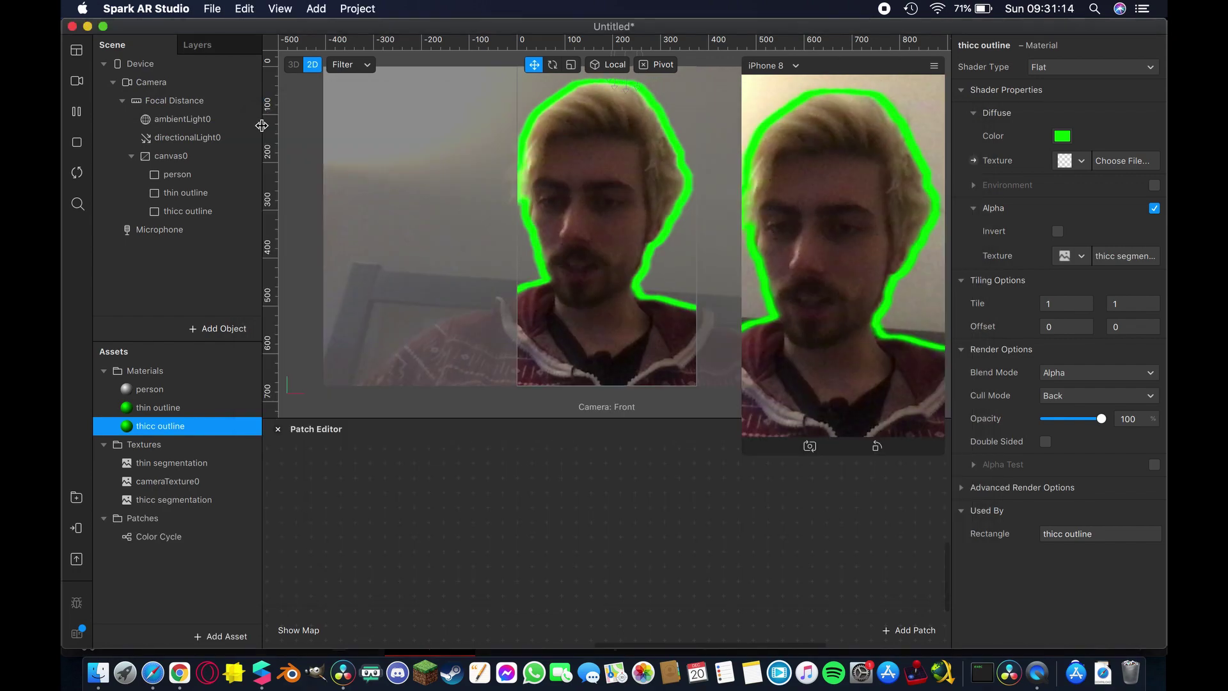
Place the Color Cycle patch in the Patch Editor and select the thicc outline material.
left_click(142, 538)
left_click_drag(141, 541, 478, 531)
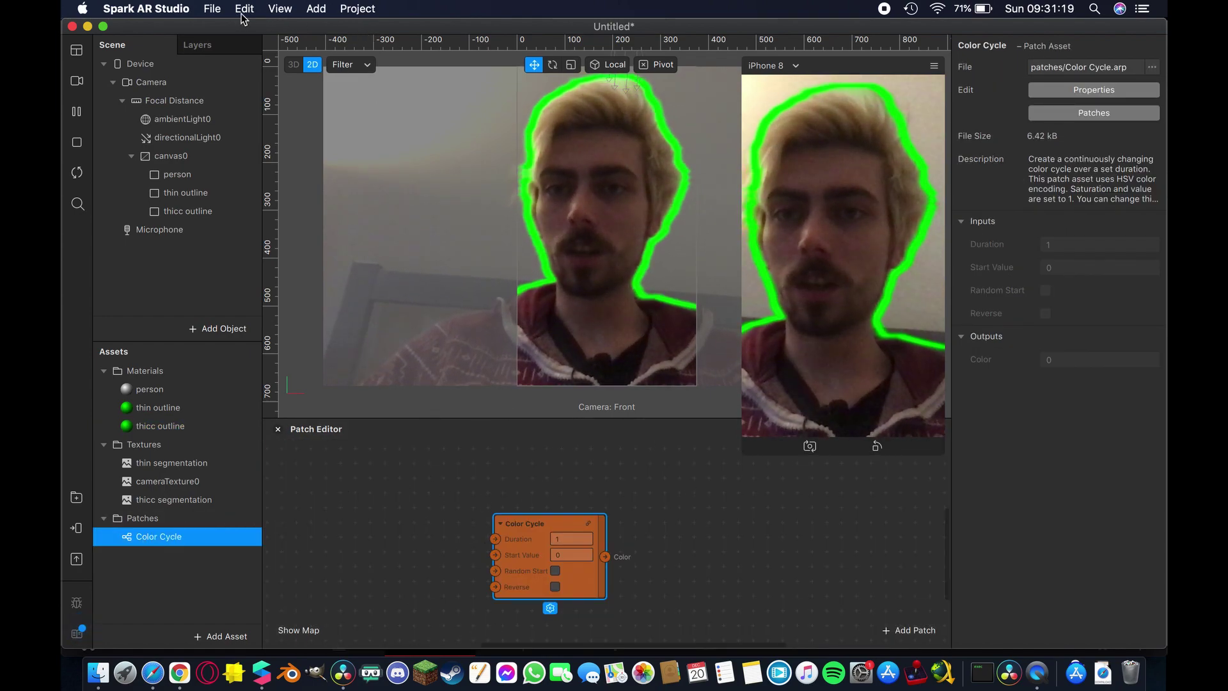
left_click(281, 10)
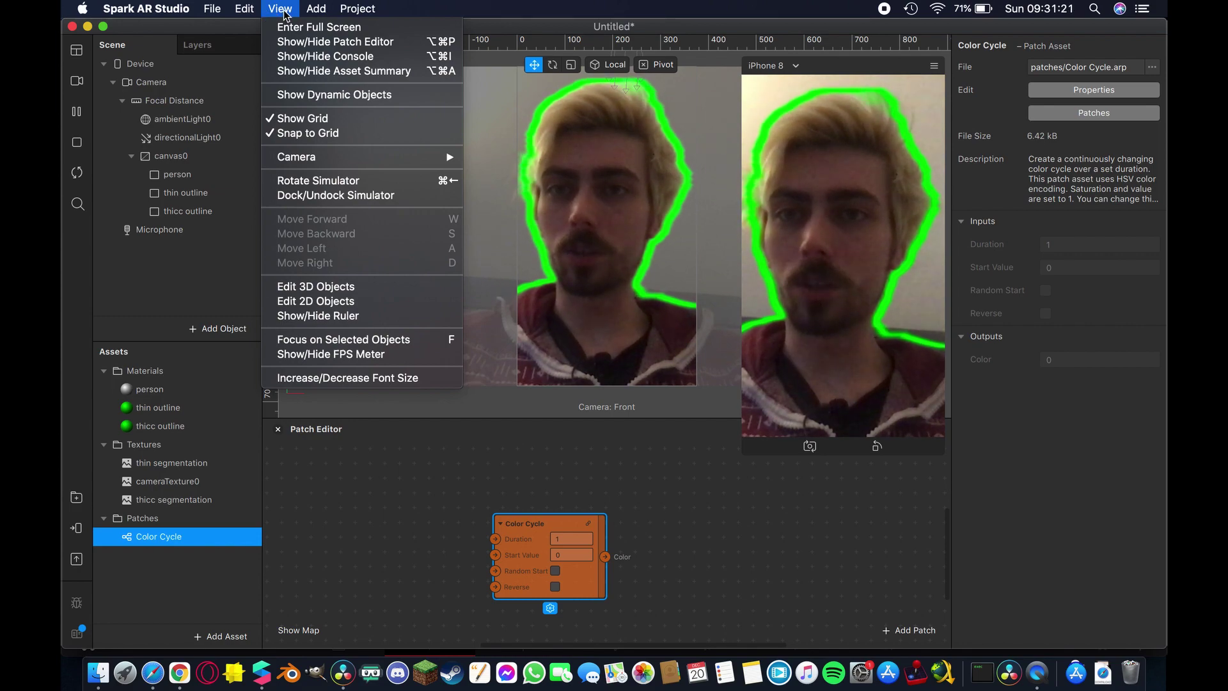
left_click(340, 42)
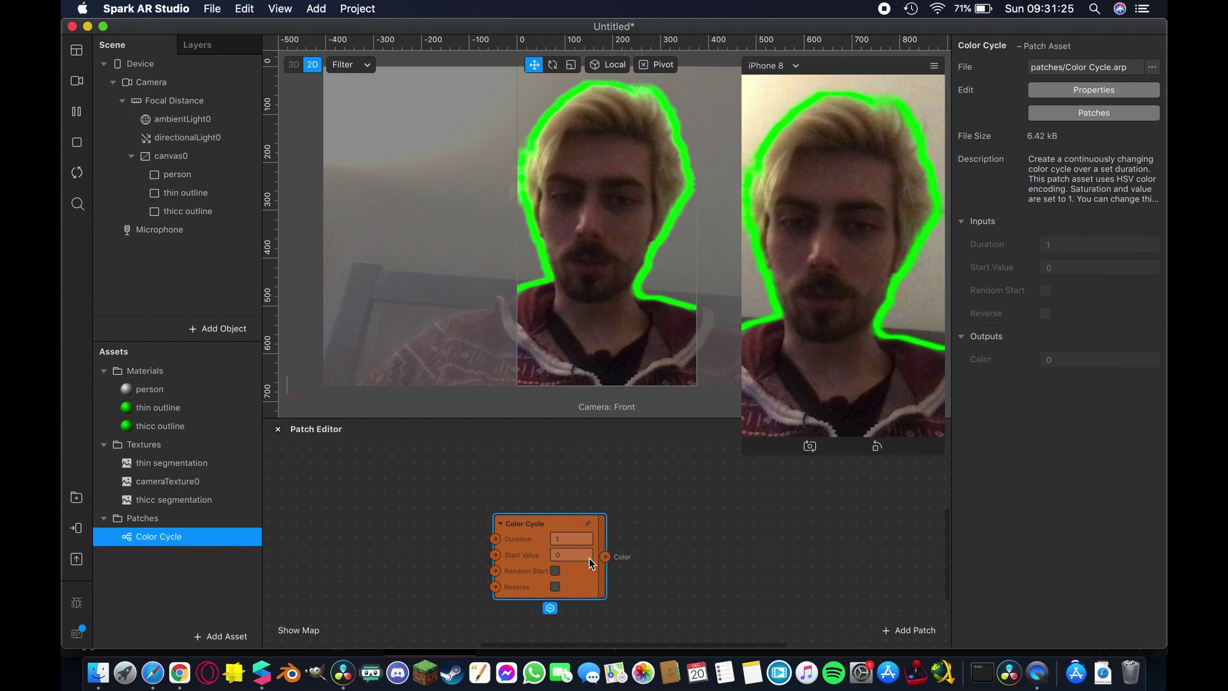
scroll(439, 504, "right", 5)
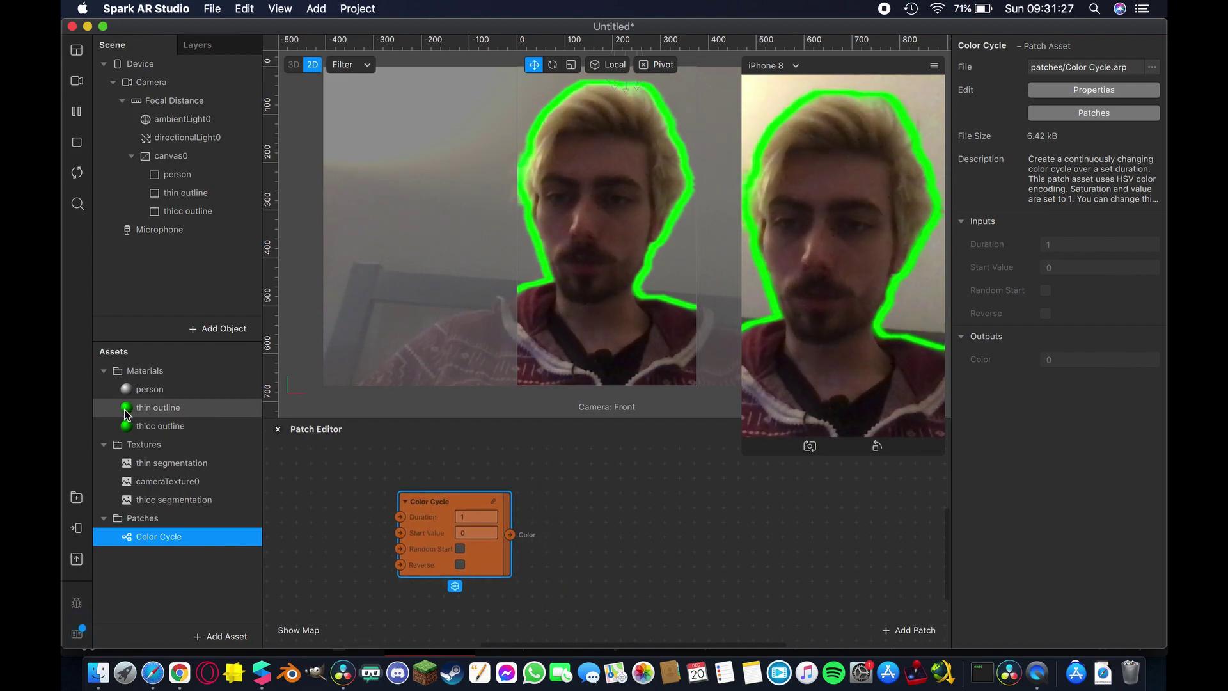
left_click(154, 426)
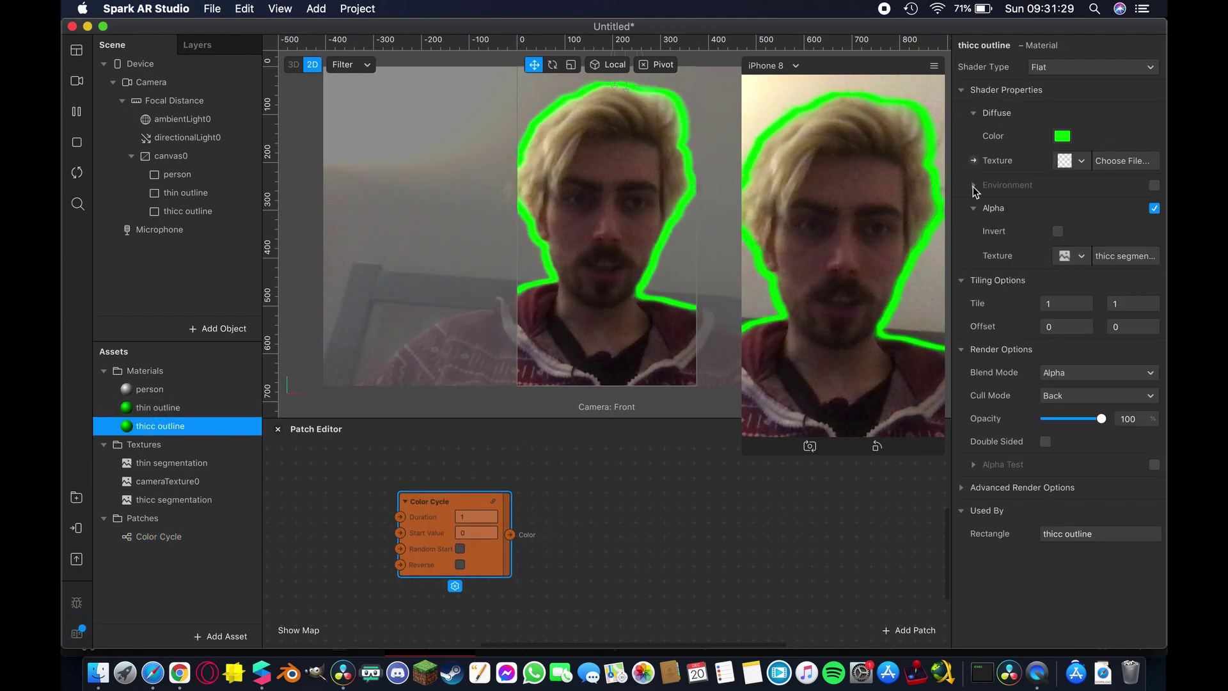
Create Diffuse Texture patches for thicc and thin outline and wire Color Cycle's output into them.
left_click(973, 161)
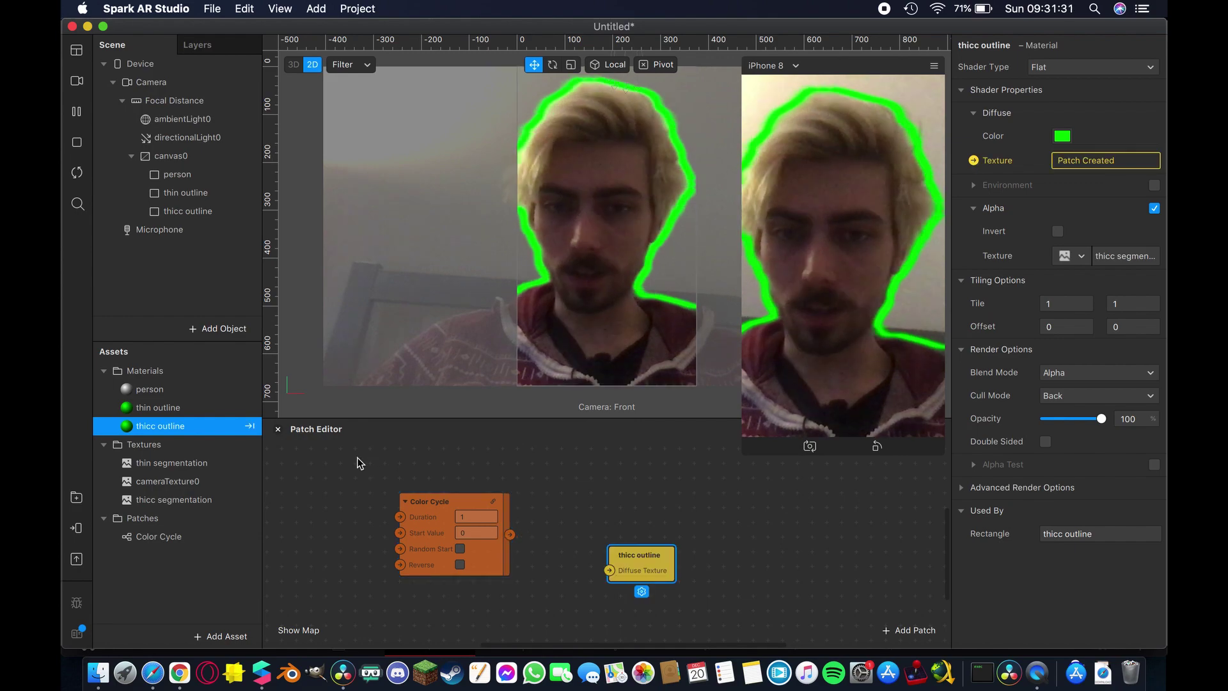
left_click(158, 408)
left_click(973, 161)
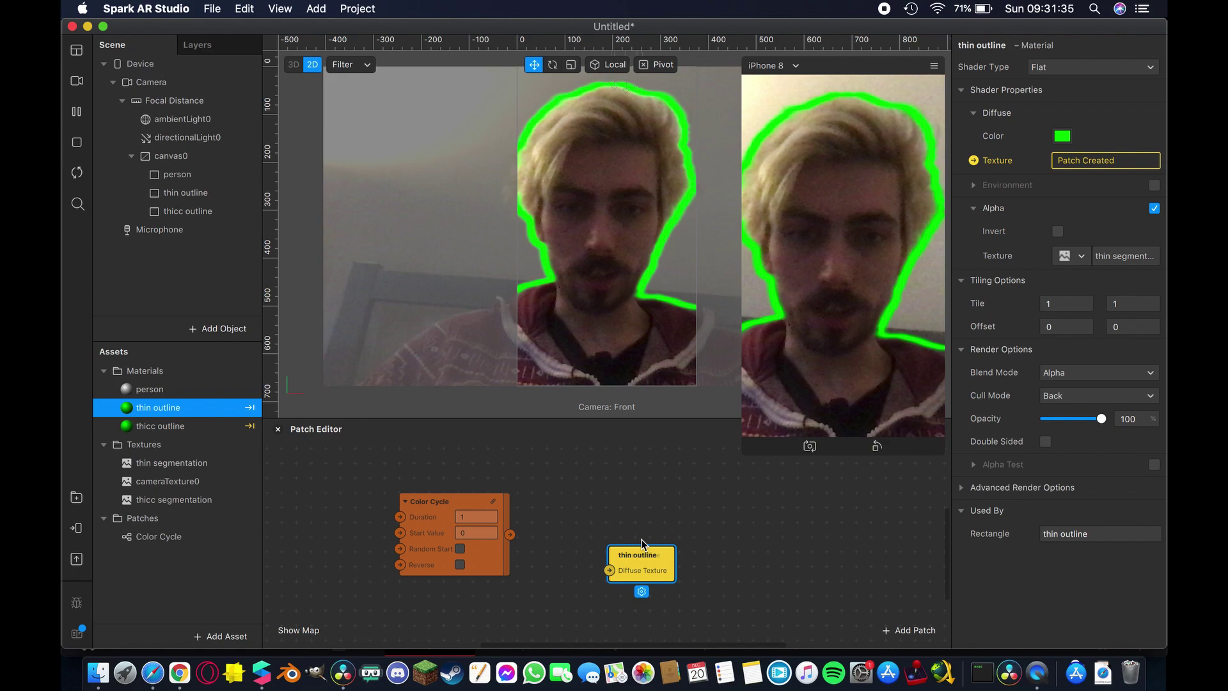
left_click_drag(637, 567, 624, 500)
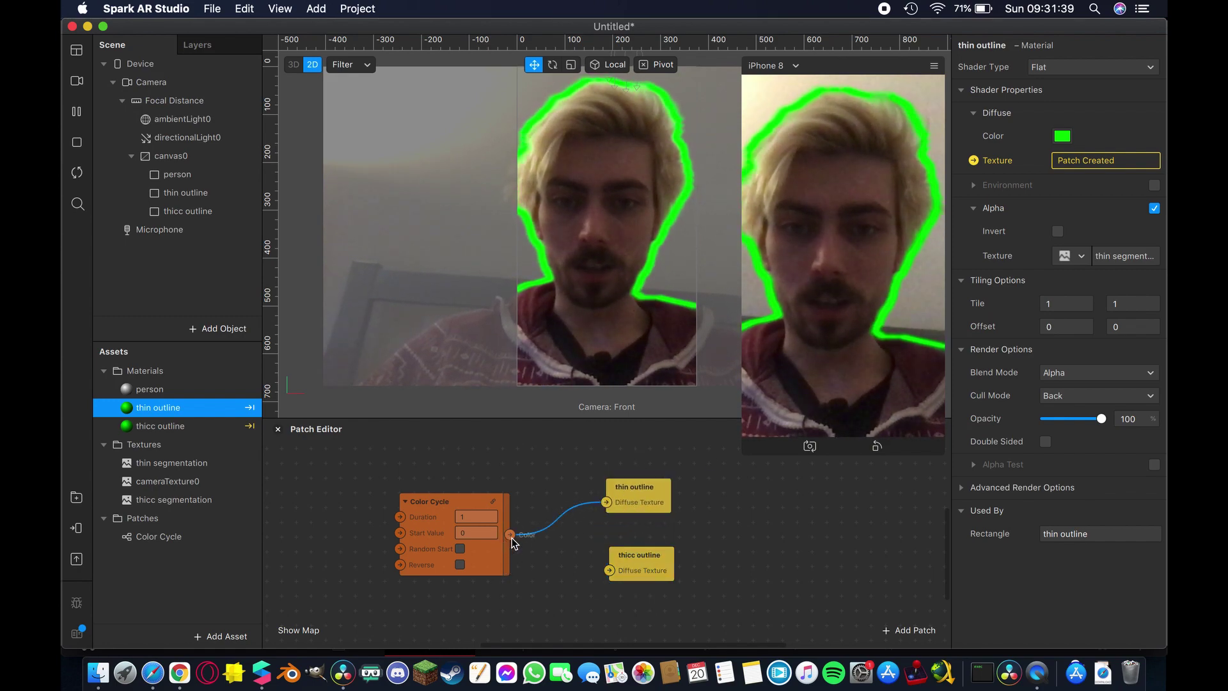
left_click_drag(599, 566, 610, 571)
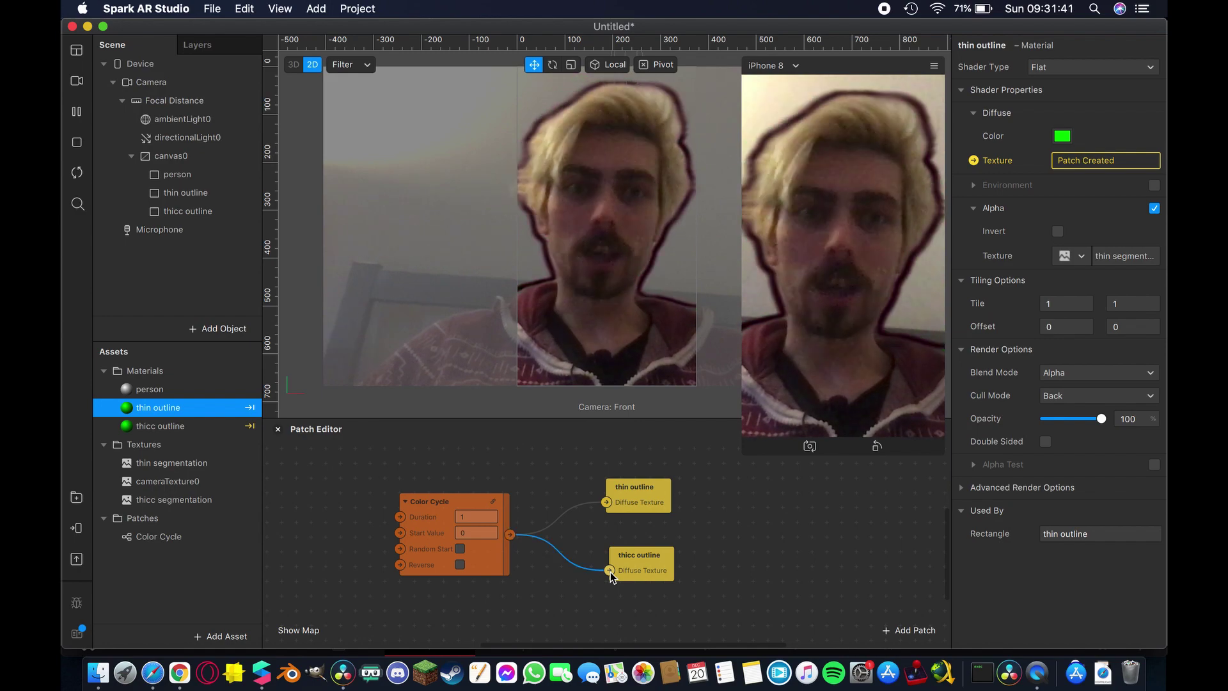
Set the Diffuse Color of both thin and thicc outline materials to white (Snow).
left_click(1062, 136)
left_click(285, 259)
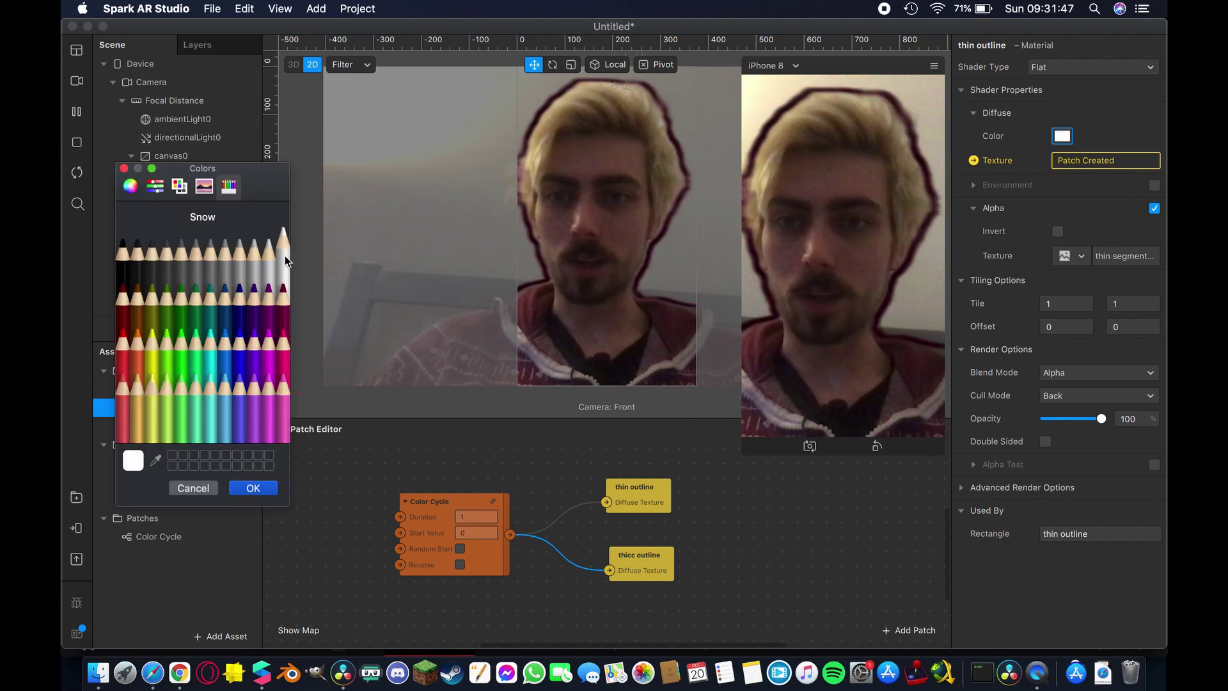
left_click(253, 488)
left_click(169, 426)
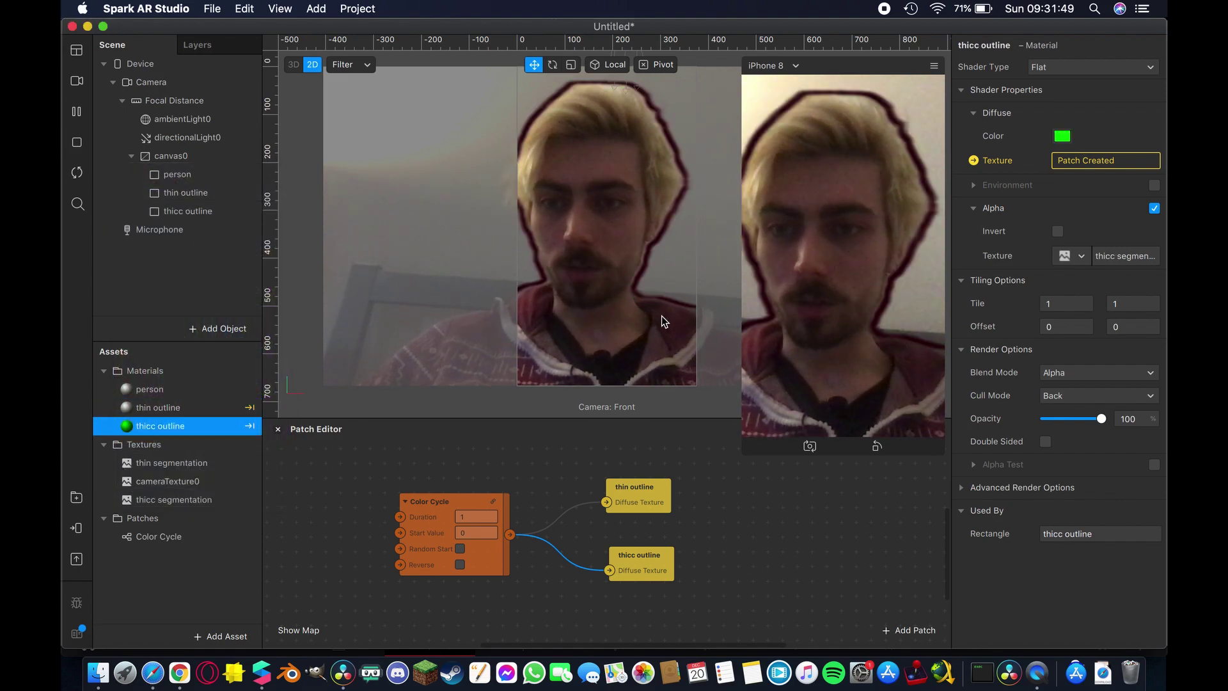
left_click(1062, 136)
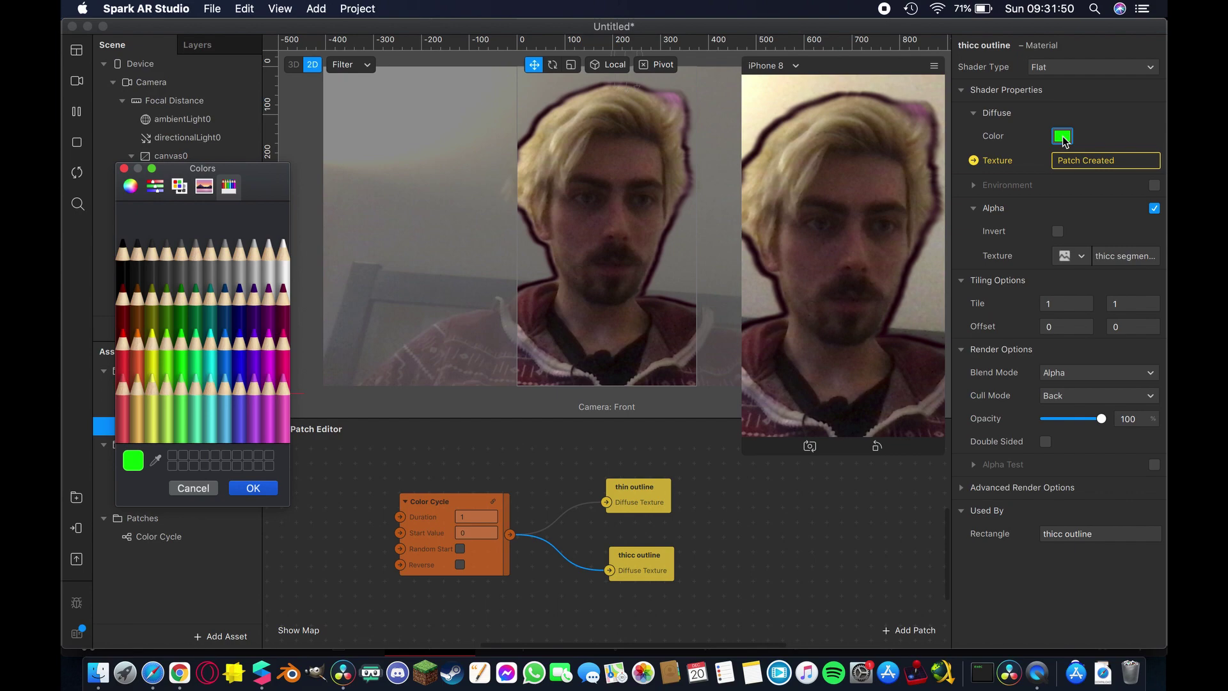
left_click(286, 269)
left_click(251, 492)
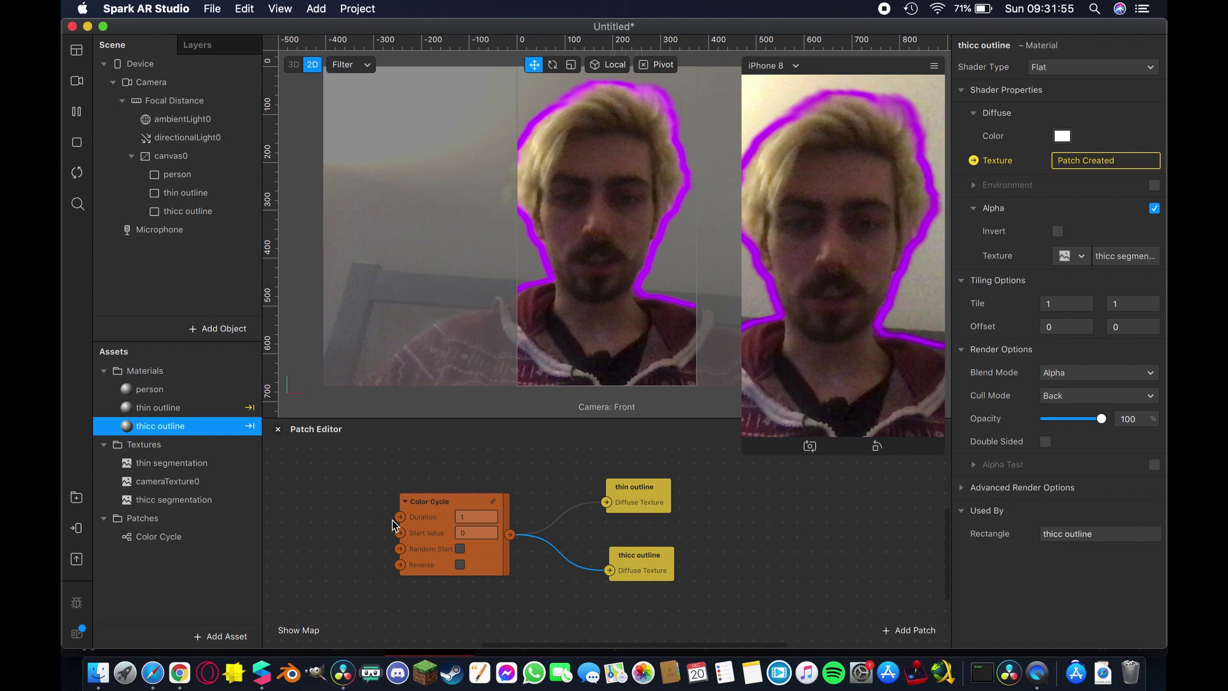
Set the Color Cycle patch's Duration to 15.
left_click(482, 515)
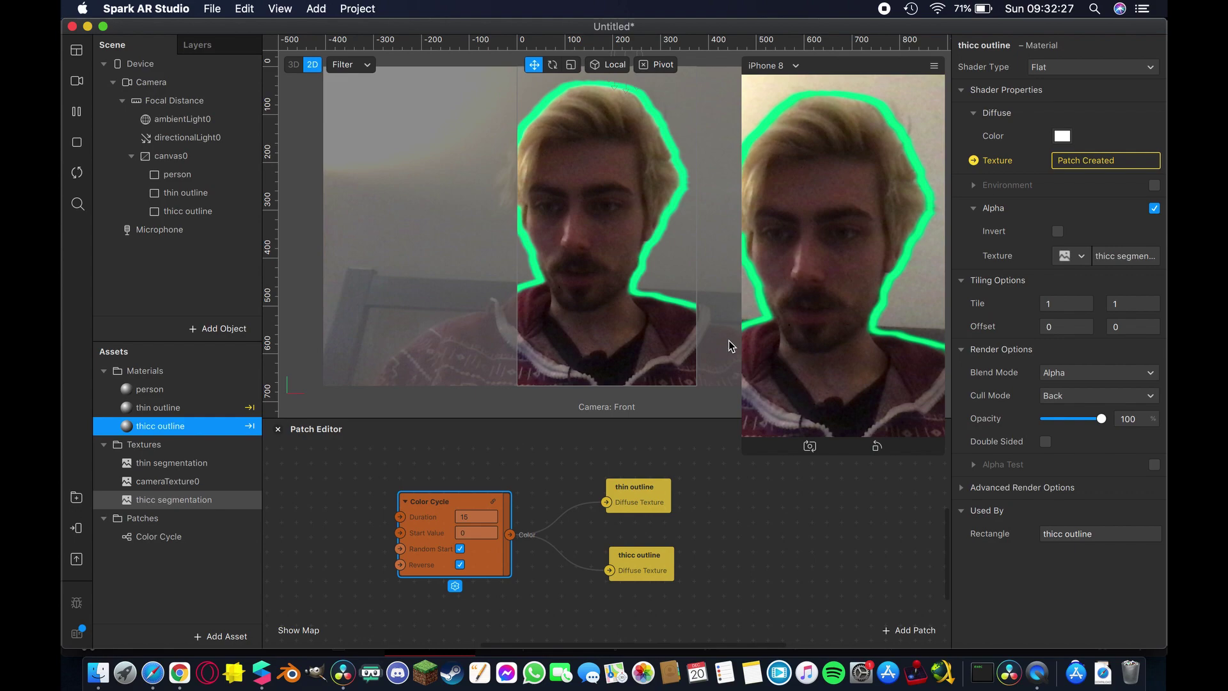
Drag the thin segmentation Mask Size up to 9.41.
left_click(174, 500)
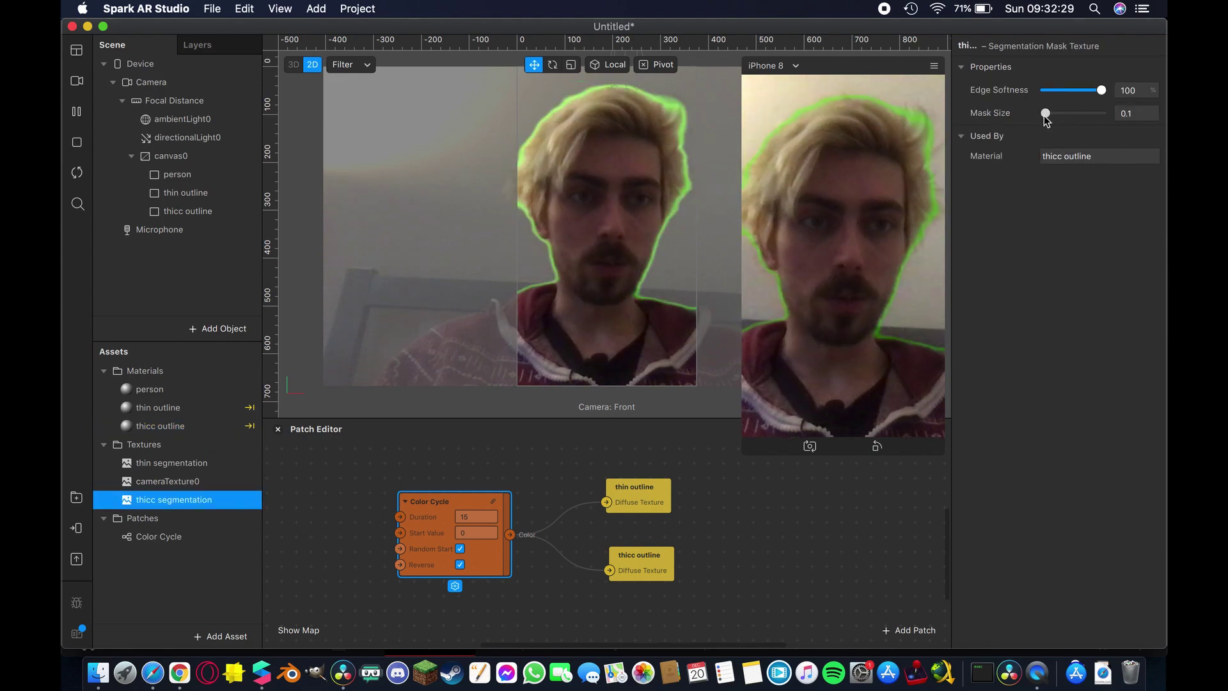
left_click(200, 463)
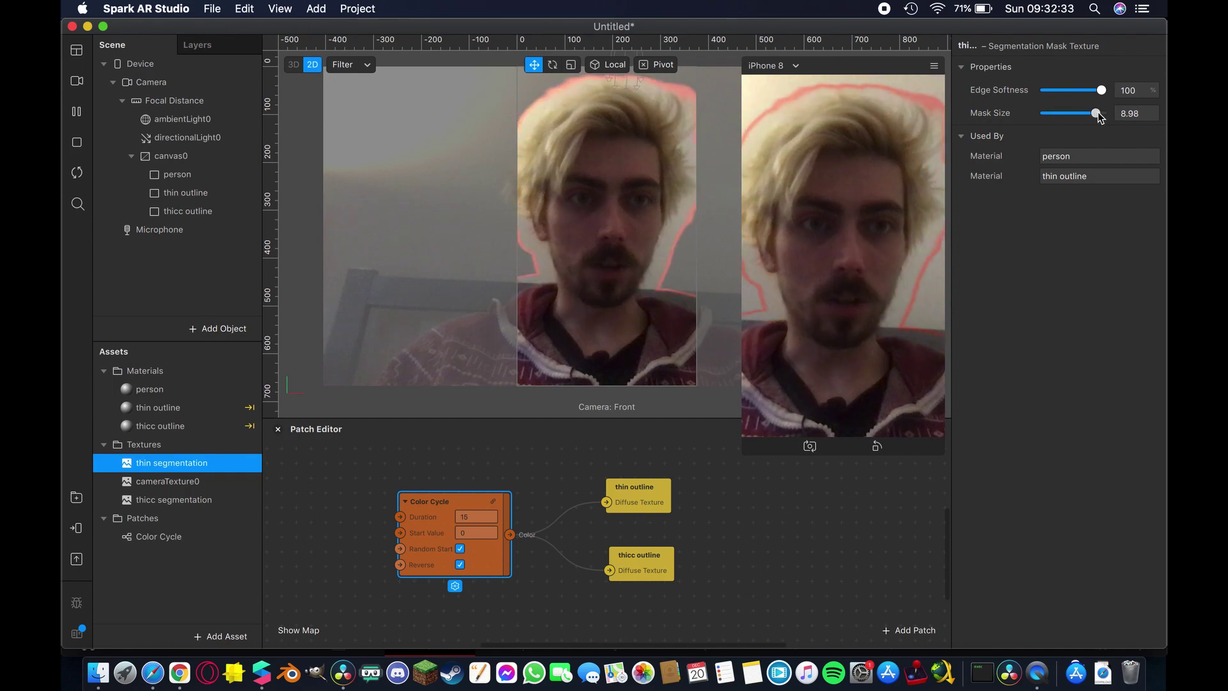
left_click_drag(1098, 114, 1100, 115)
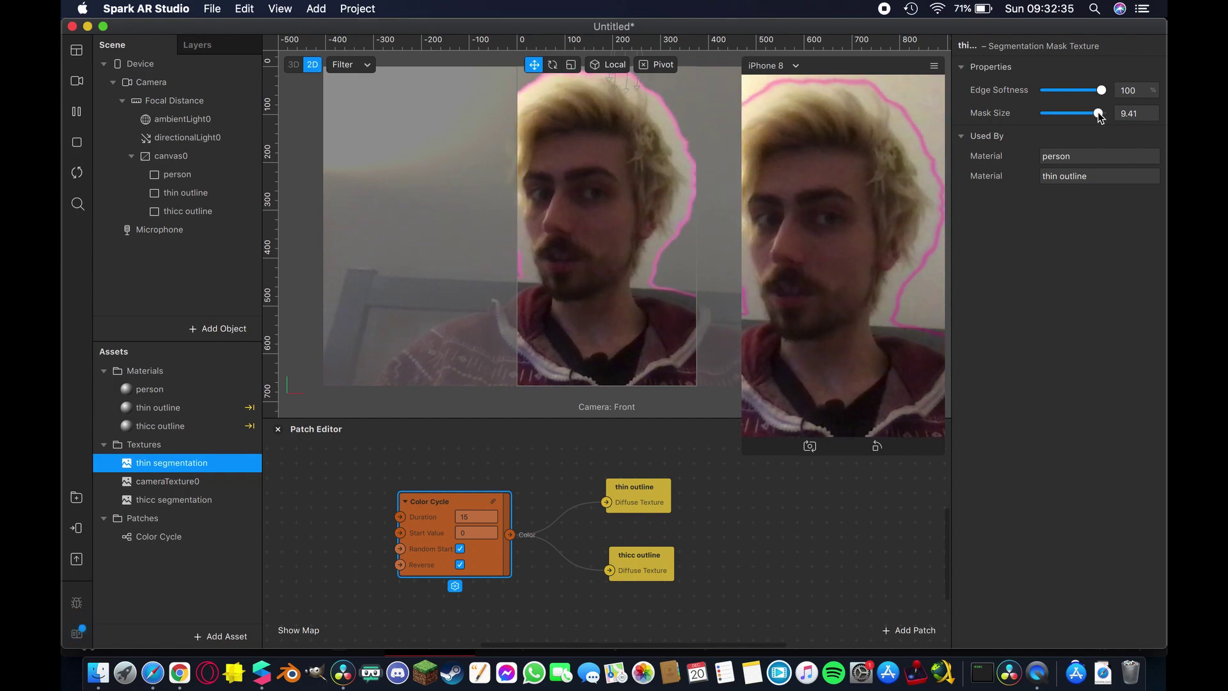